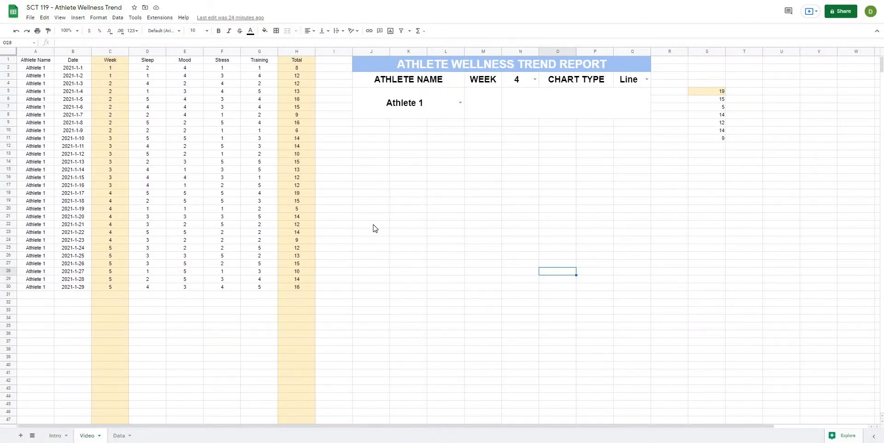
click(410, 202)
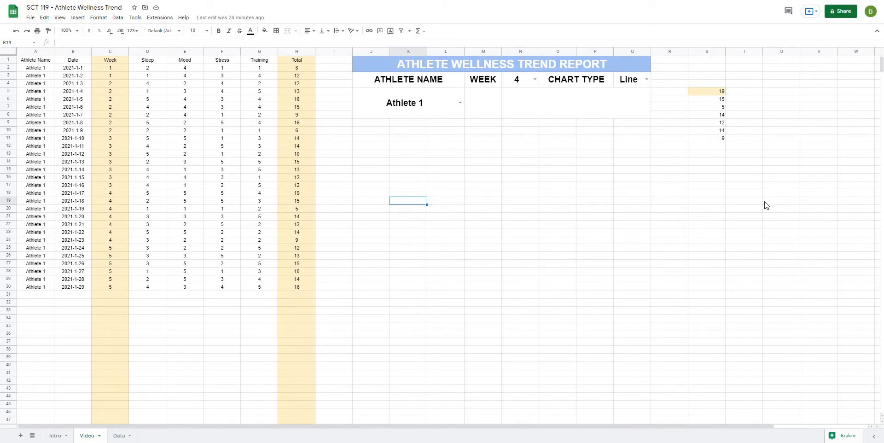
click(737, 93)
click(806, 107)
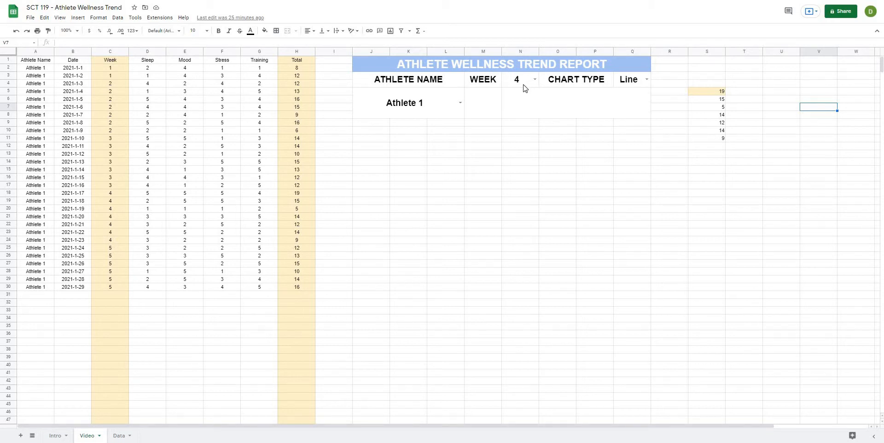
click(433, 242)
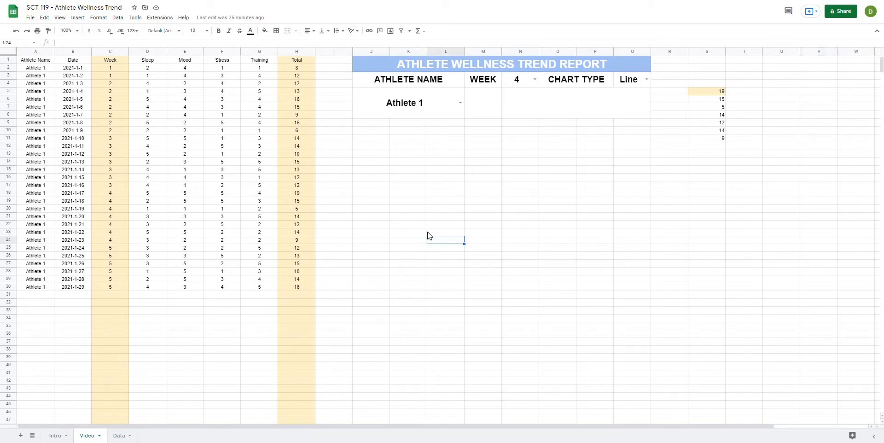
click(421, 208)
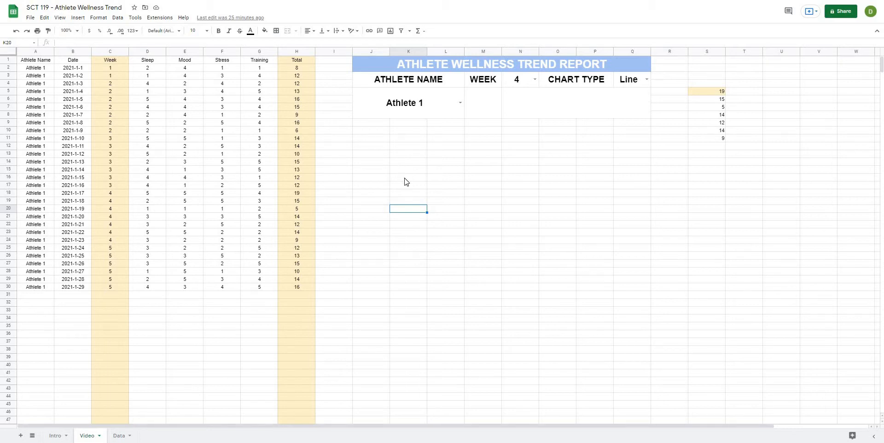
click(381, 186)
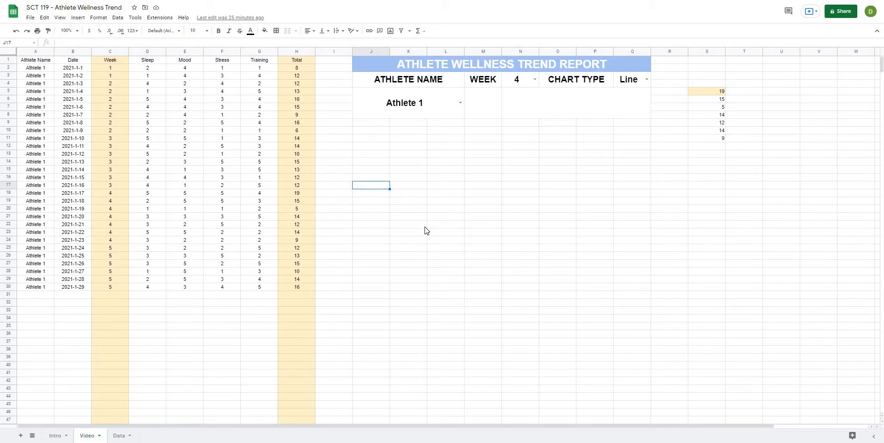
click(498, 203)
click(593, 216)
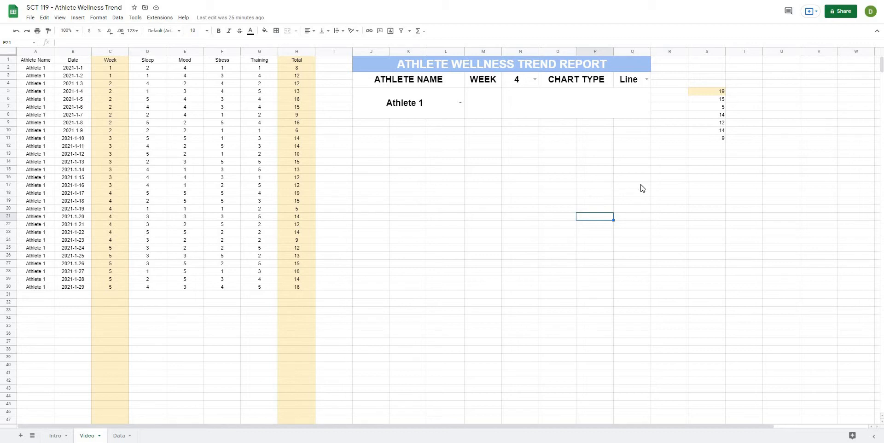
click(517, 162)
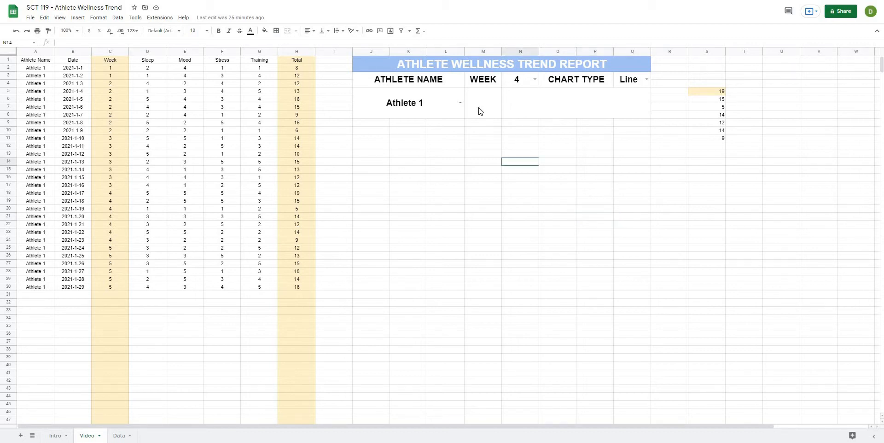
click(479, 107)
click(489, 162)
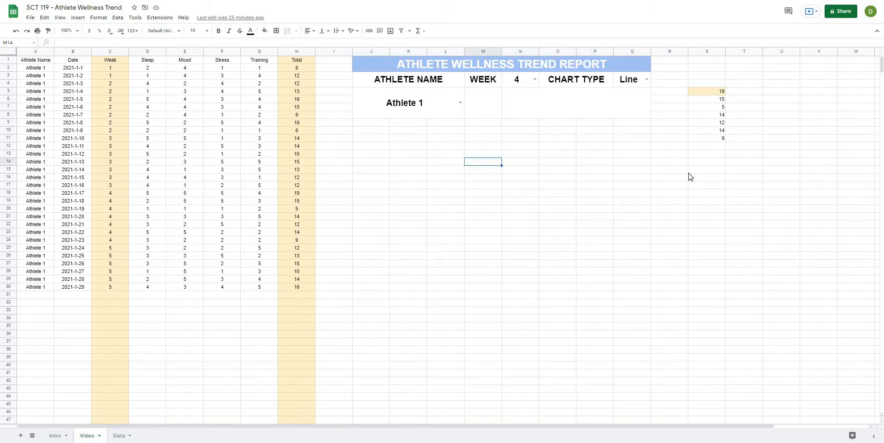
click(519, 85)
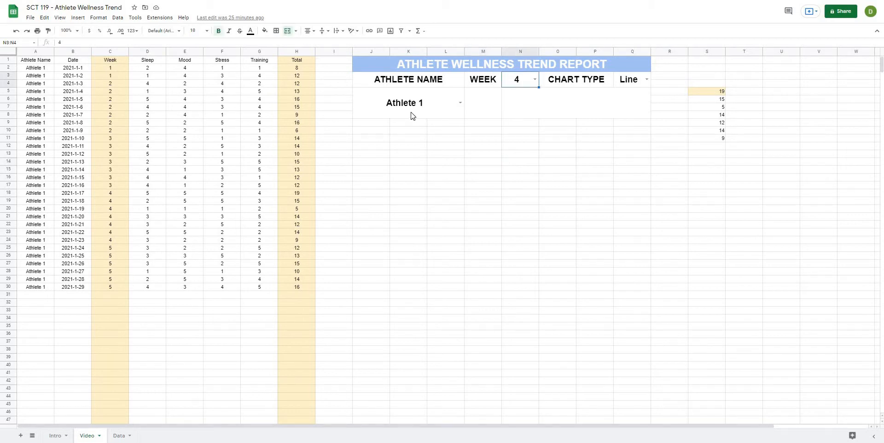
click(414, 116)
click(433, 186)
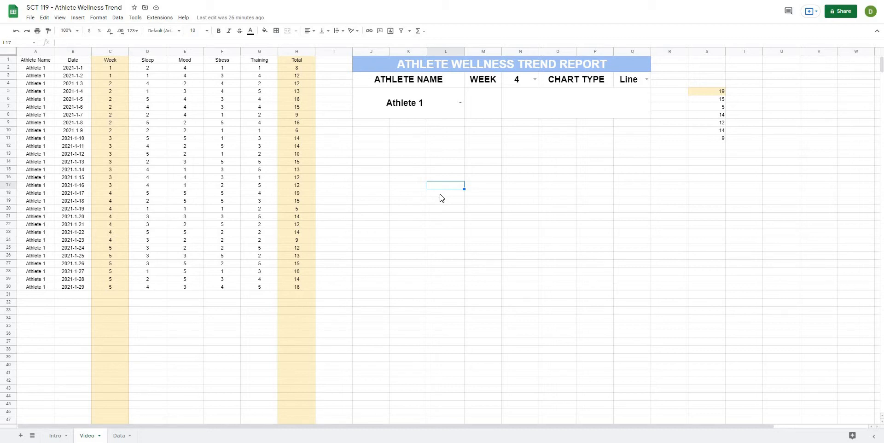
click(527, 244)
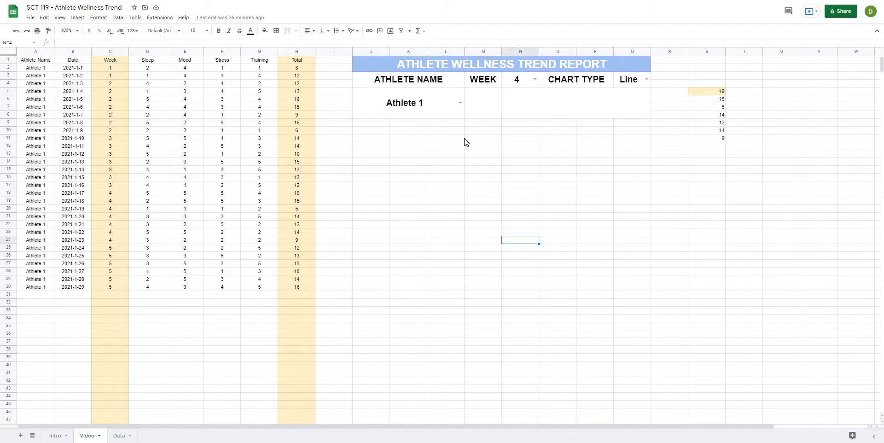
click(475, 163)
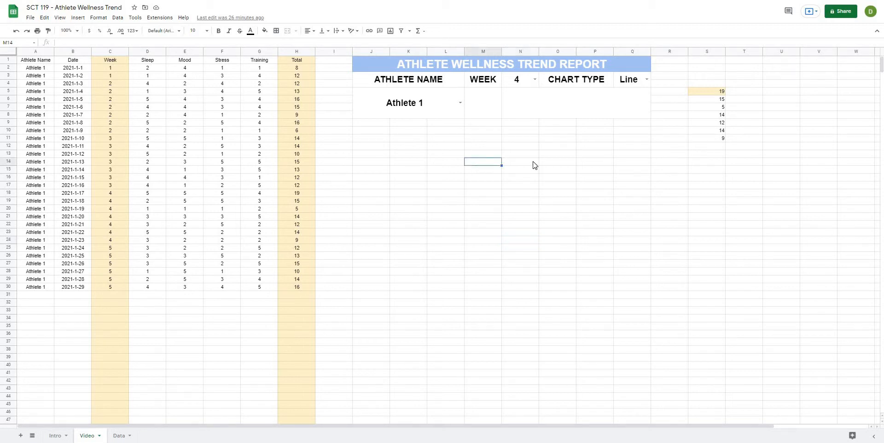
click(545, 154)
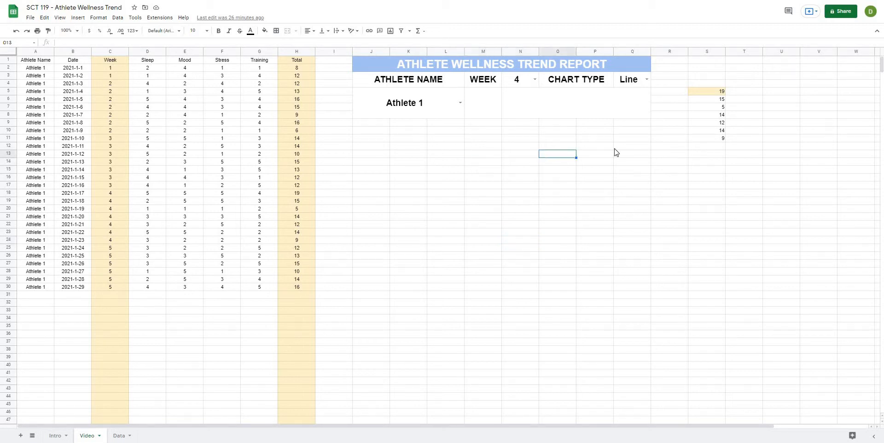
- Examine the FILTER formula in S5 that returns the selected athlete's weekly totals
click(724, 92)
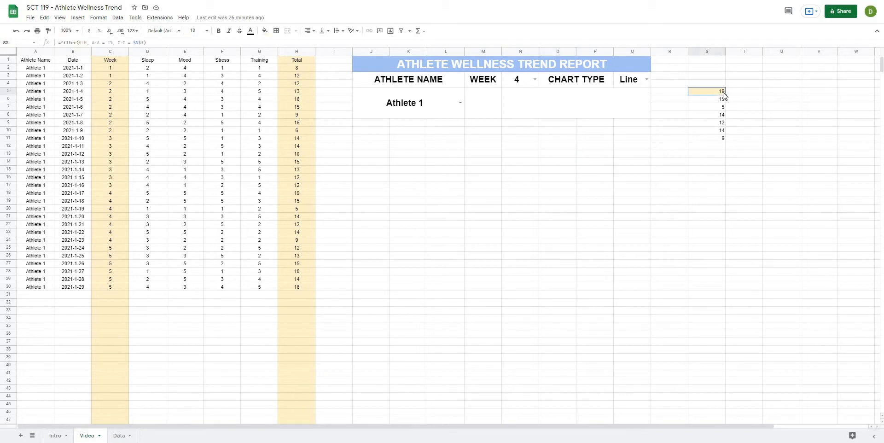
click(80, 43)
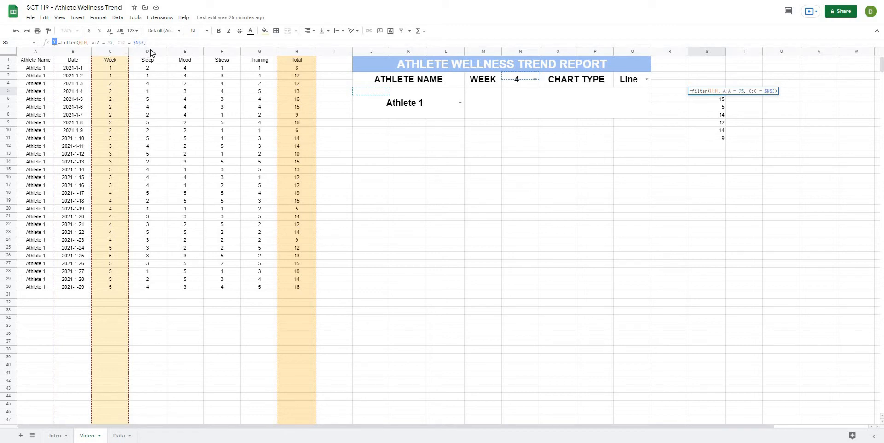
key(Return)
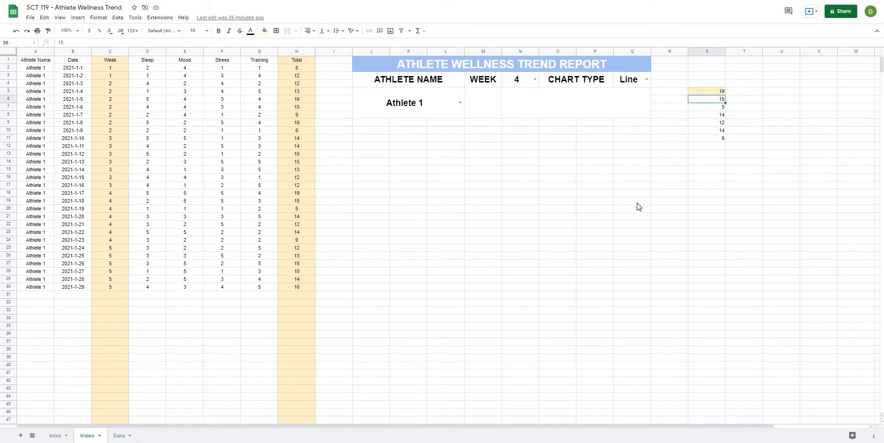
click(641, 202)
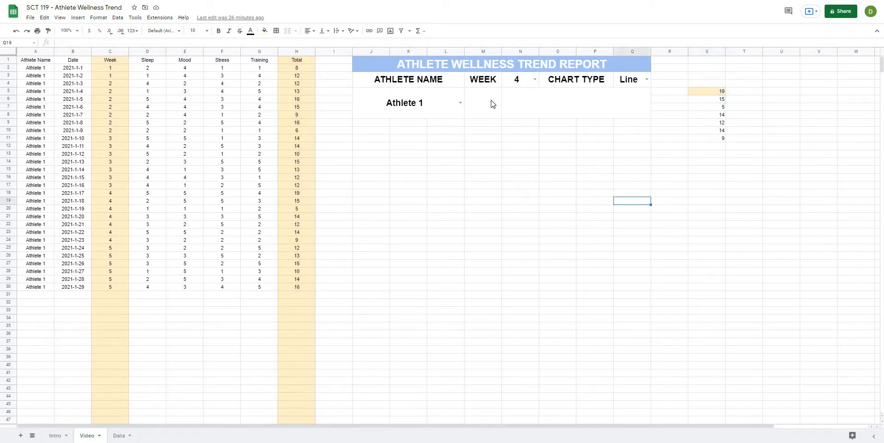
- Reuse the FILTER formula from S5 in merged cell M5:M8 to enter =average(filter(H:H, A:A = J5, C:C = $N$3))
click(493, 104)
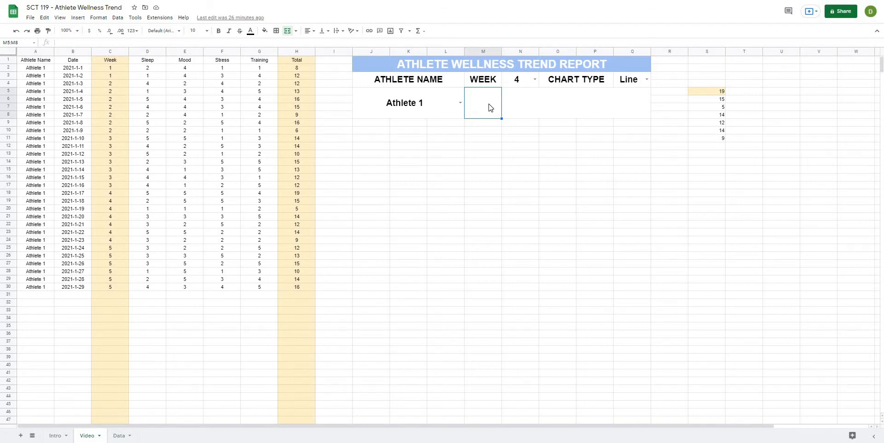
click(719, 95)
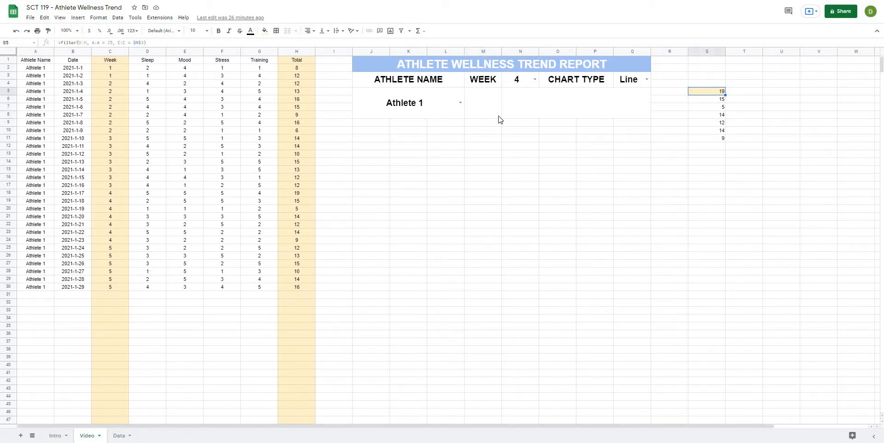
drag(154, 42, 62, 43)
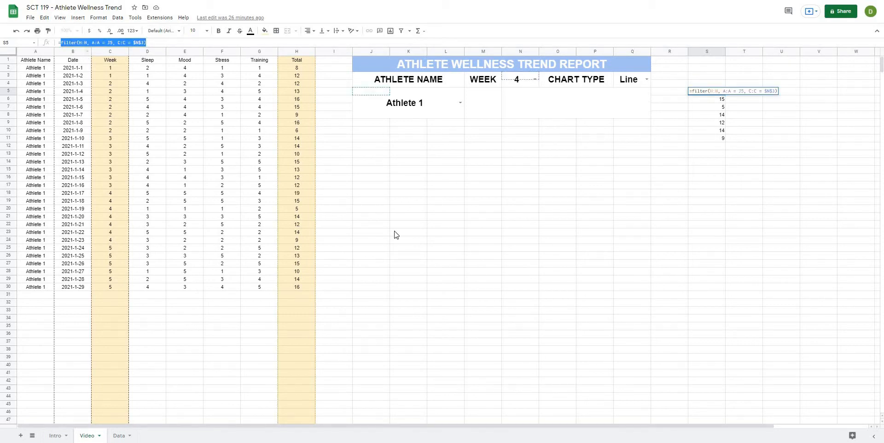
key(Escape)
click(493, 106)
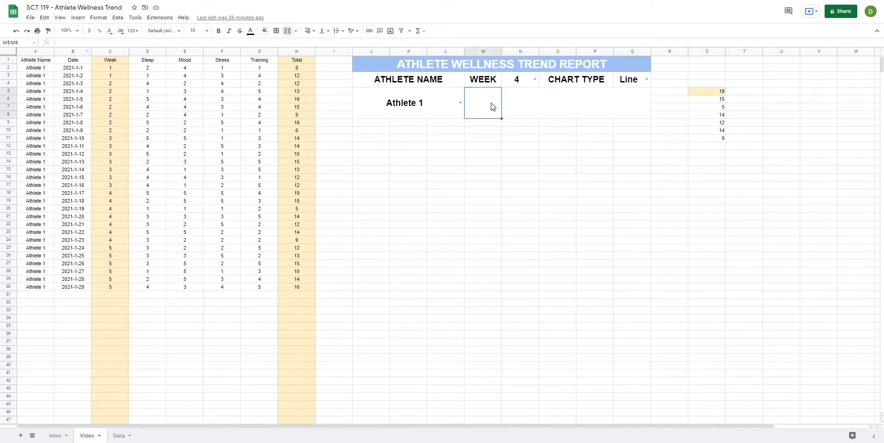
click(178, 43)
text(=aver)
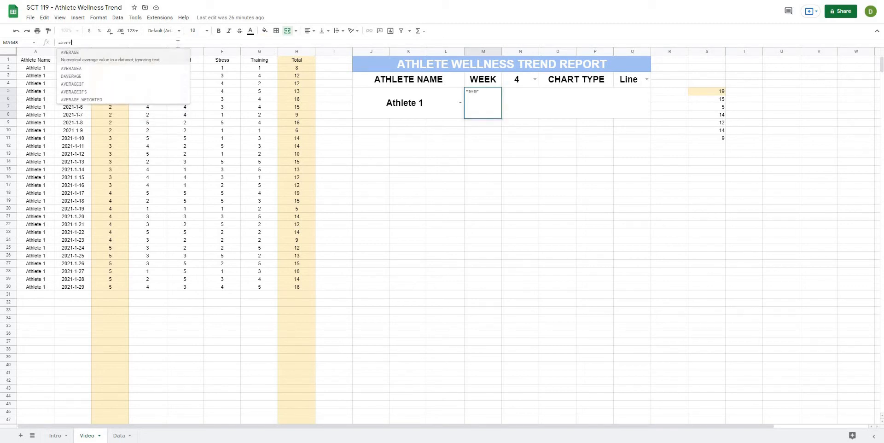
text(age(filter(H:H, A:A = J5, C:C = $N$3)))
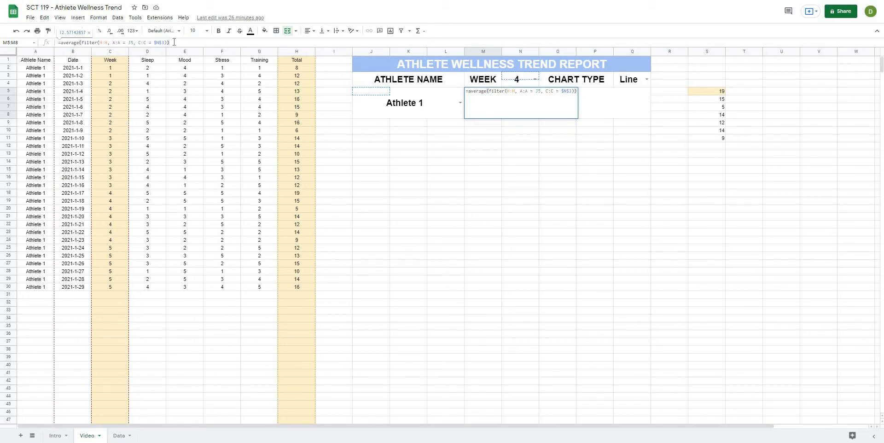
key(Return)
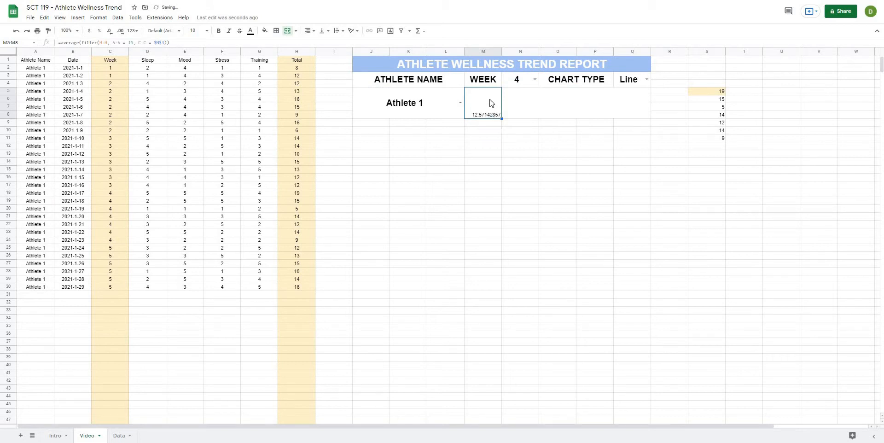
- Center the average in merged cell M5:M8 both horizontally and vertically
click(316, 33)
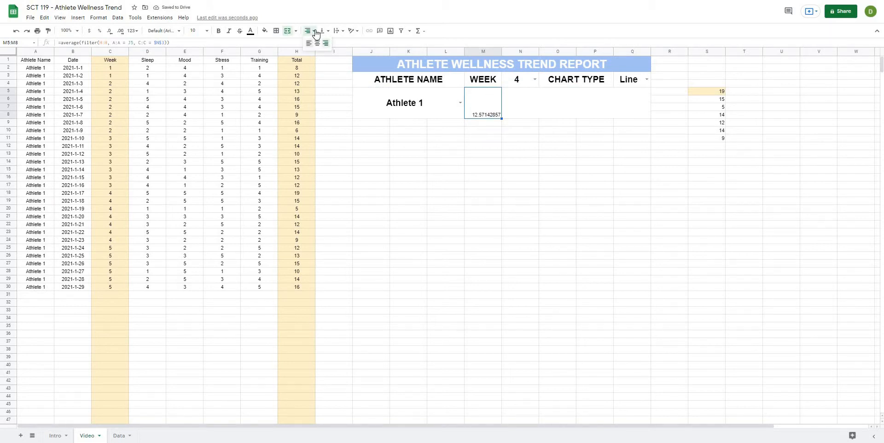
click(317, 43)
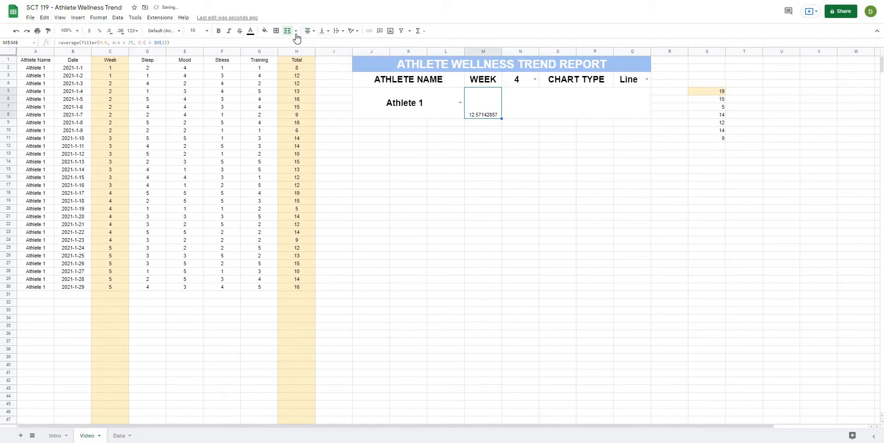
click(325, 31)
click(336, 30)
click(337, 43)
click(487, 183)
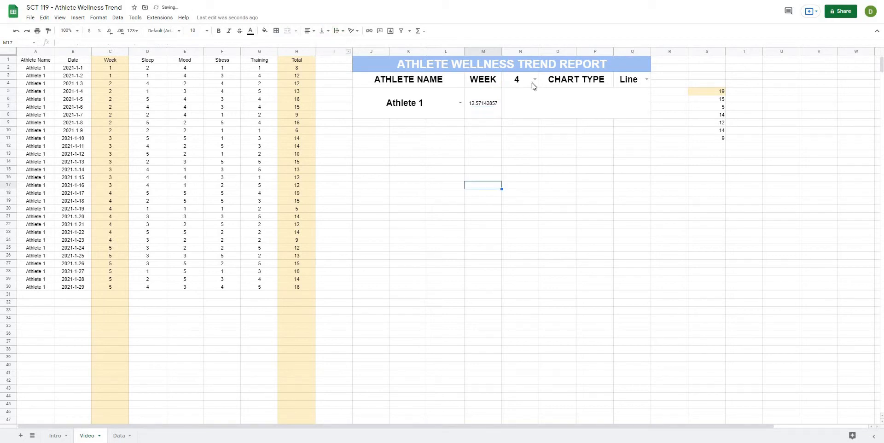
- Test the average with weeks 3, 2 and 5, and set the week selector back to 4
click(534, 81)
click(525, 109)
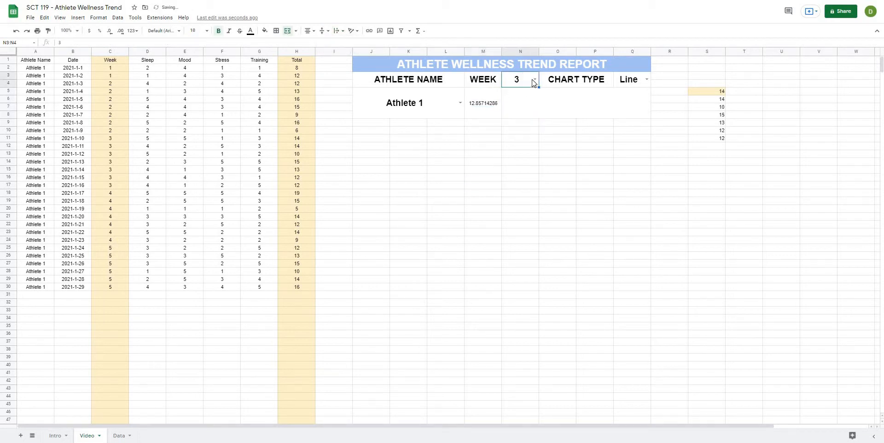
click(533, 81)
click(515, 103)
click(535, 80)
click(509, 130)
click(535, 79)
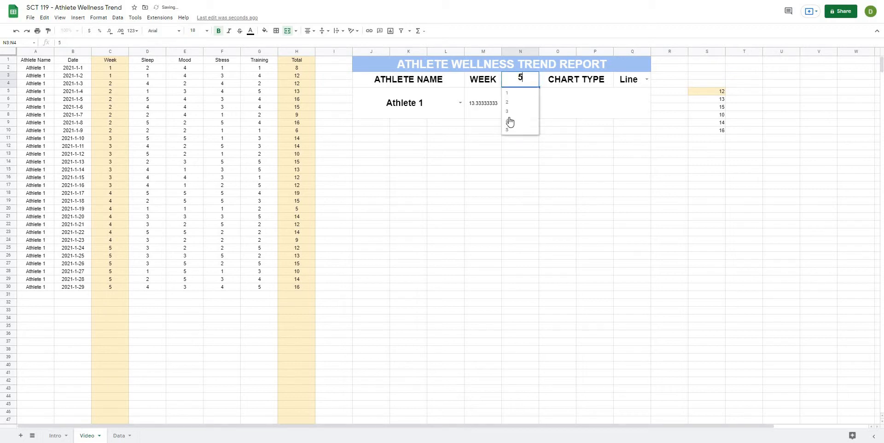
click(509, 122)
click(499, 192)
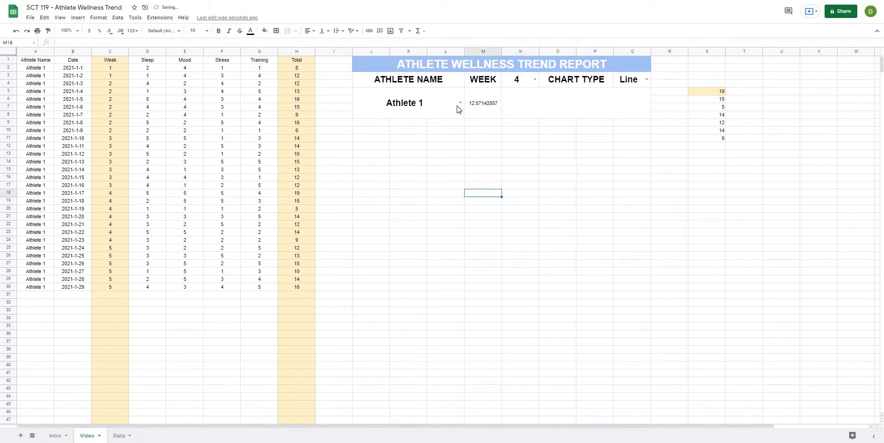
- Clear the selected athlete under ATHLETE NAME to test the formulas, and undo the deletion
click(407, 105)
key(Delete)
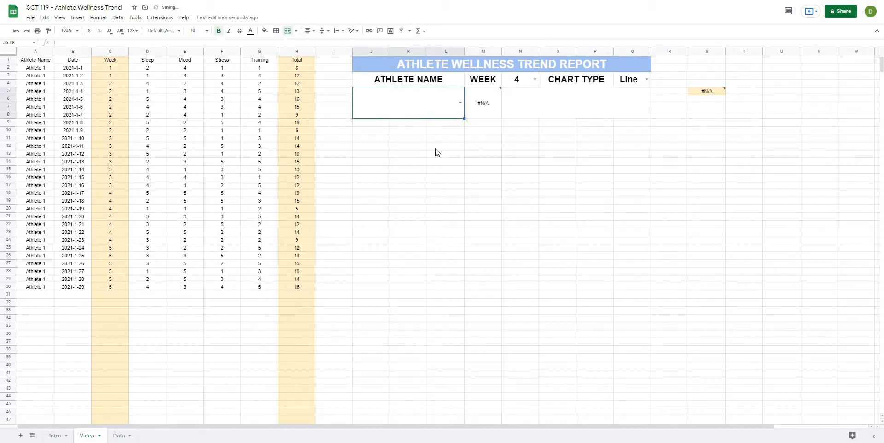
key(ctrl+z)
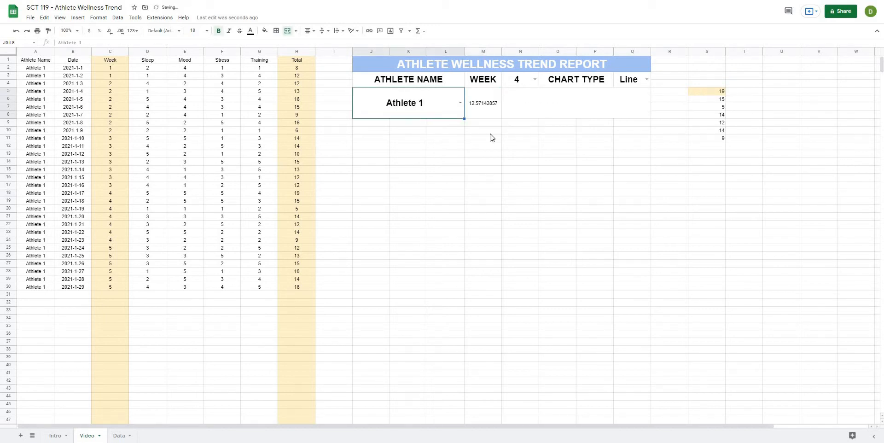
- Wrap the average formula in merged cell M5:M8 in MROUND with a factor of 0.5
click(496, 112)
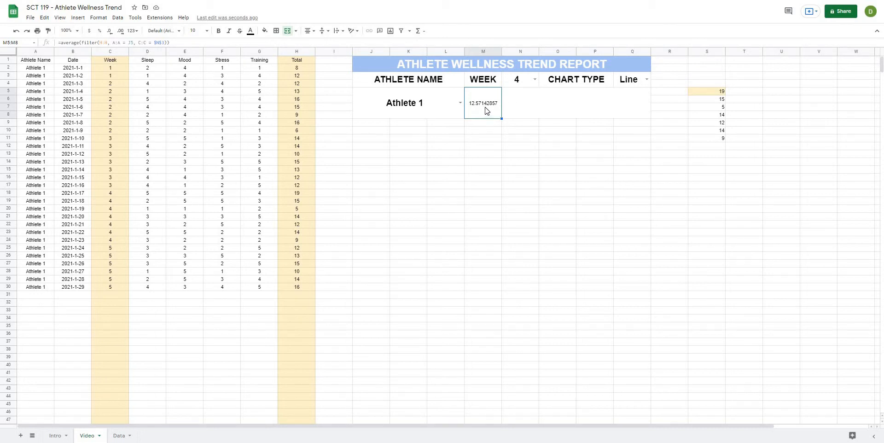
click(65, 42)
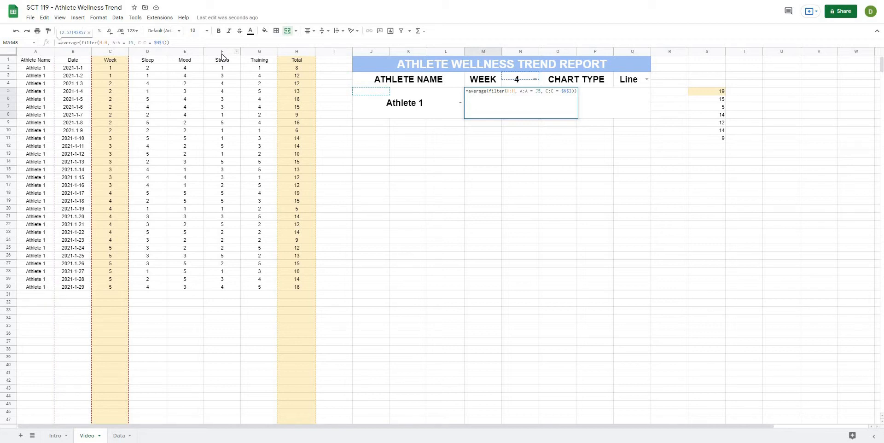
text(mrou)
text(nd()
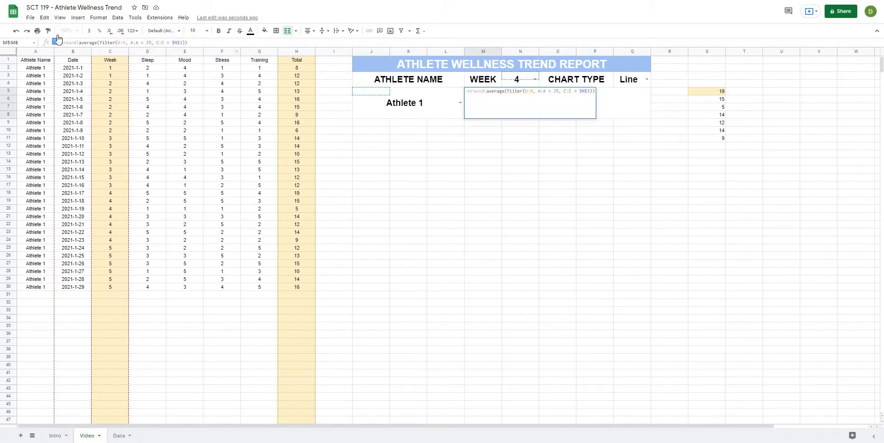
click(54, 42)
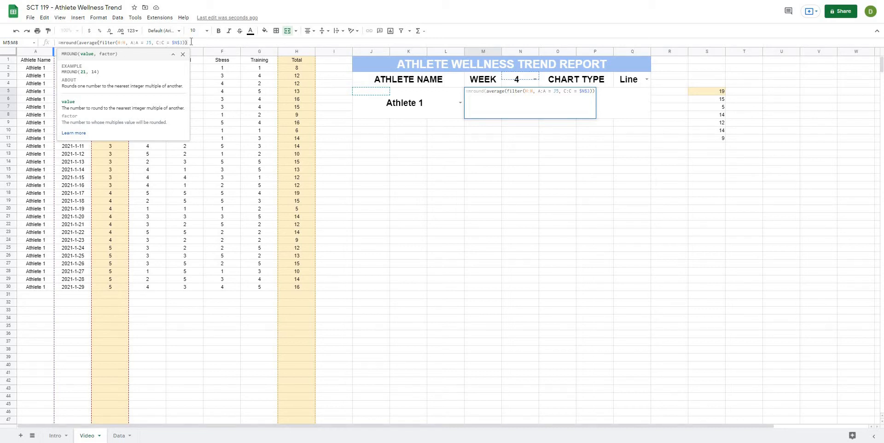
text(,)
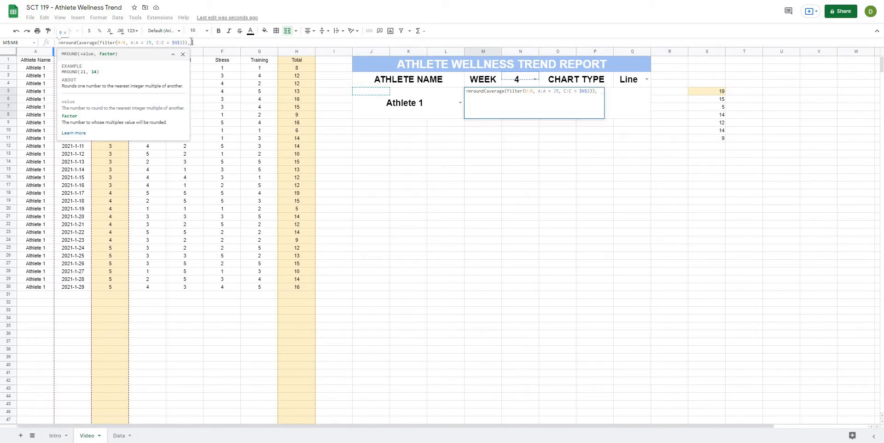
text( 0.5)
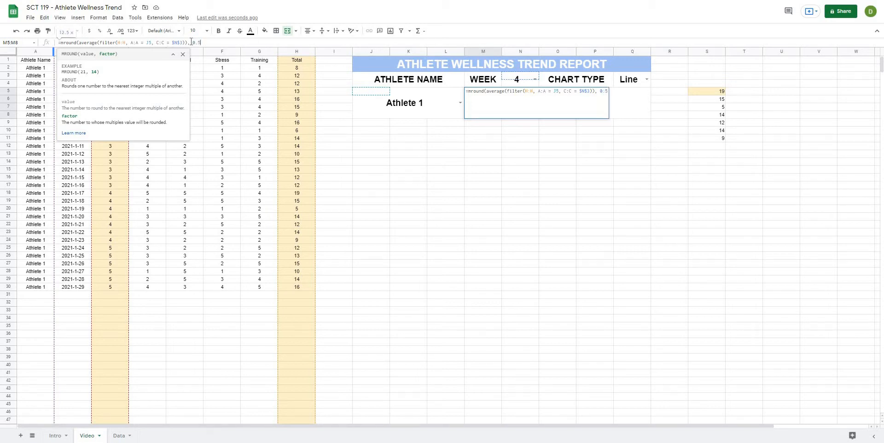
text())
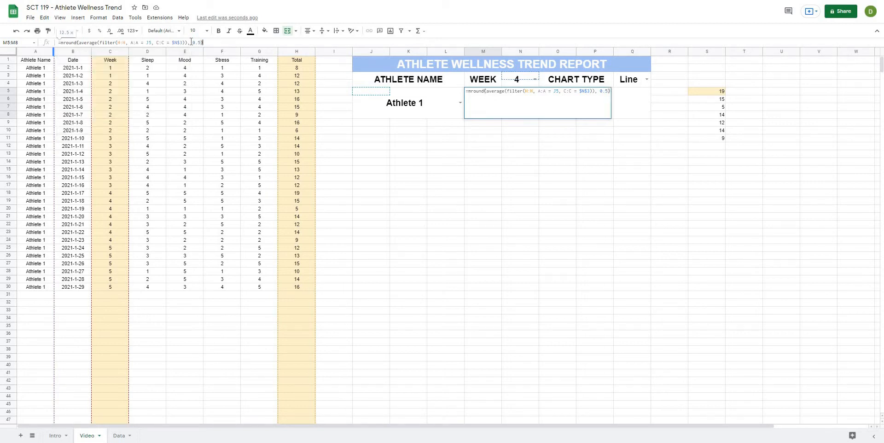
key(Return)
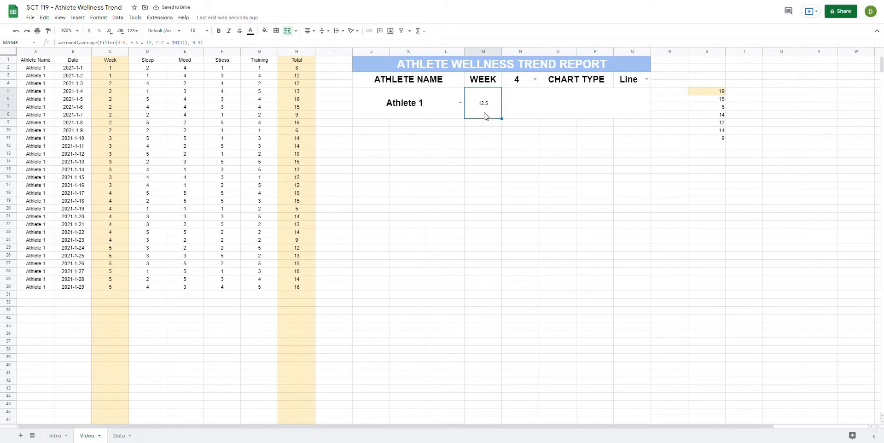
- Test the rounded average with weeks 2, 1, 4 and 5, and set the week selector back to 4
click(535, 82)
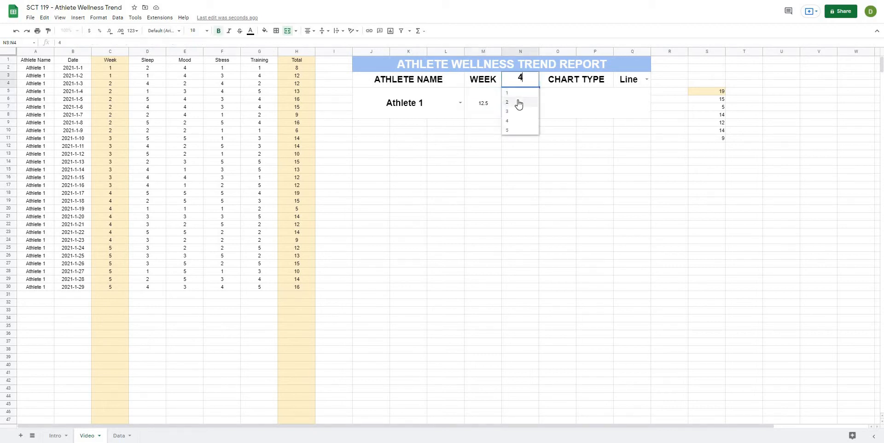
click(518, 104)
click(535, 82)
click(518, 93)
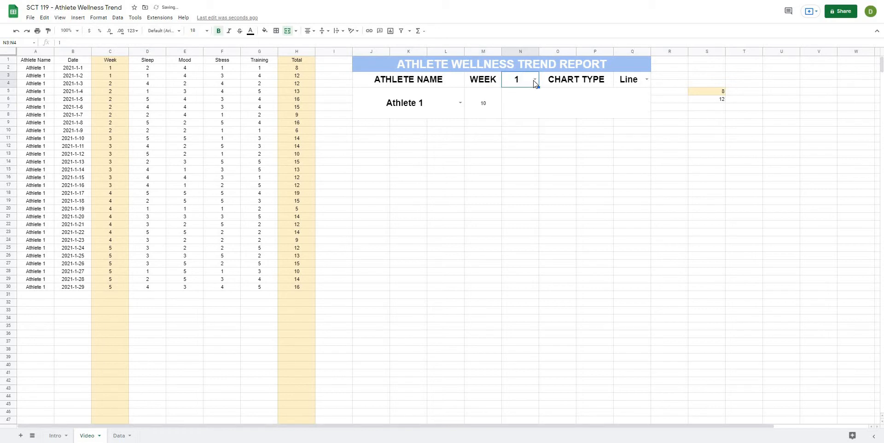
key(Return)
click(517, 120)
click(534, 79)
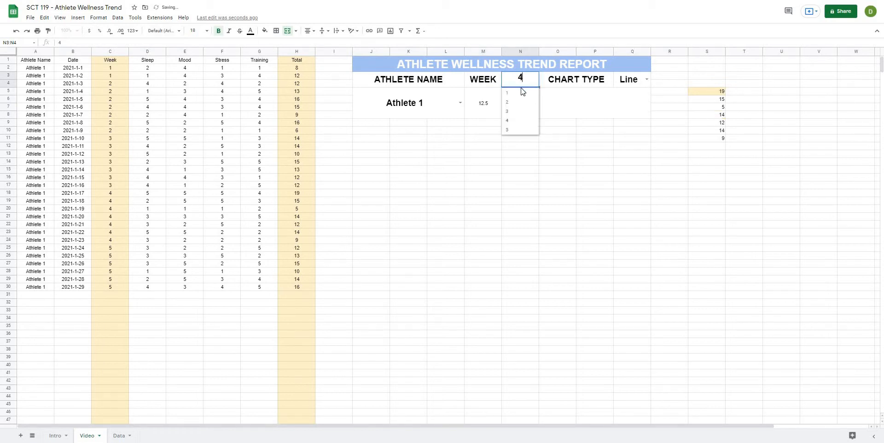
key(ctrl+z)
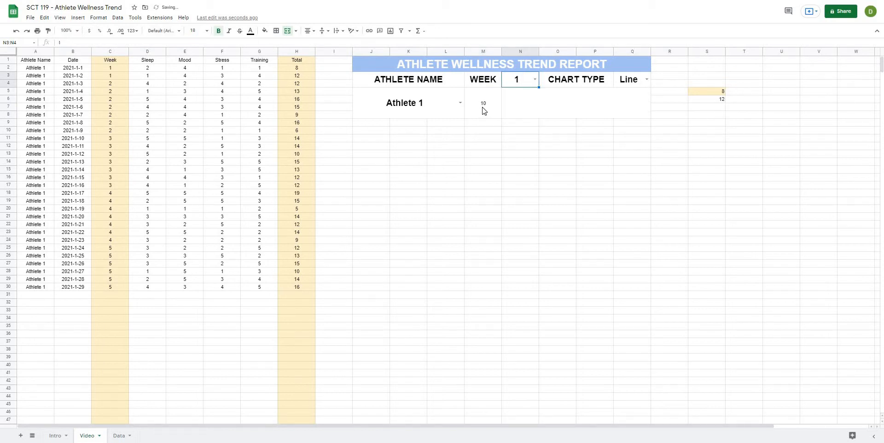
click(534, 80)
click(517, 130)
click(514, 150)
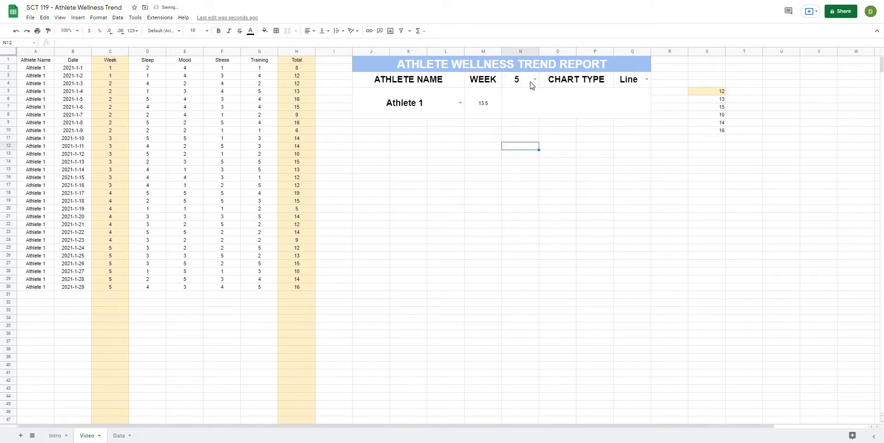
click(483, 103)
click(534, 79)
click(517, 121)
click(515, 139)
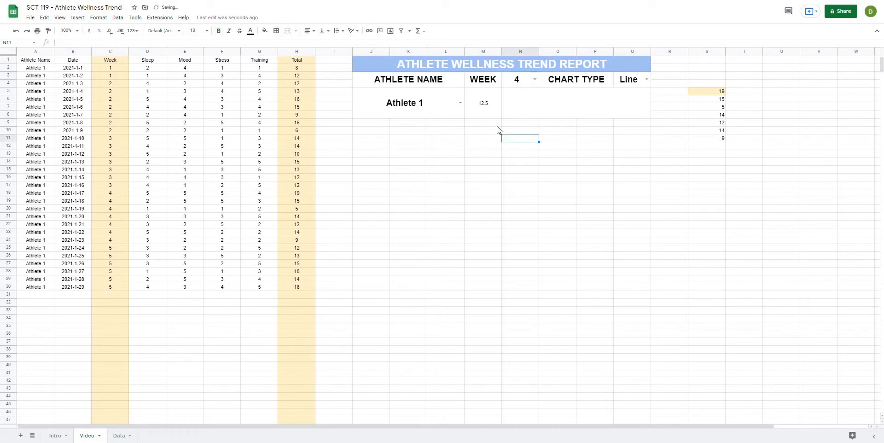
click(432, 188)
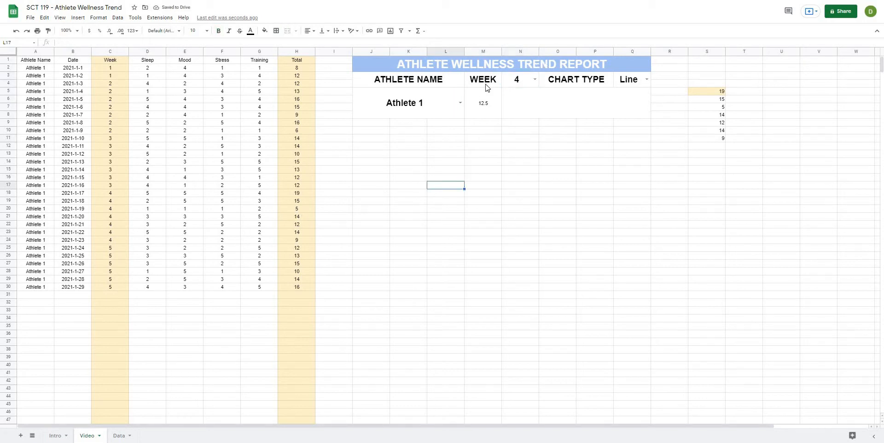
- Wrap the MROUND formula in M5:M8 in IFERROR with an empty string "" as the error value
click(480, 107)
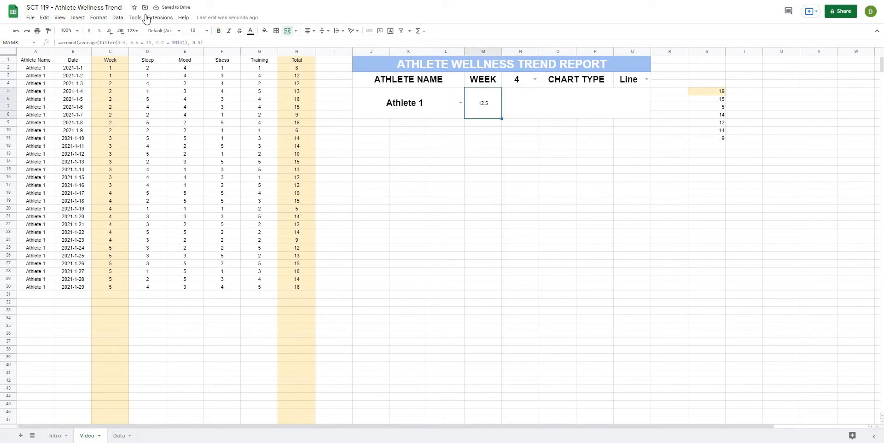
click(62, 43)
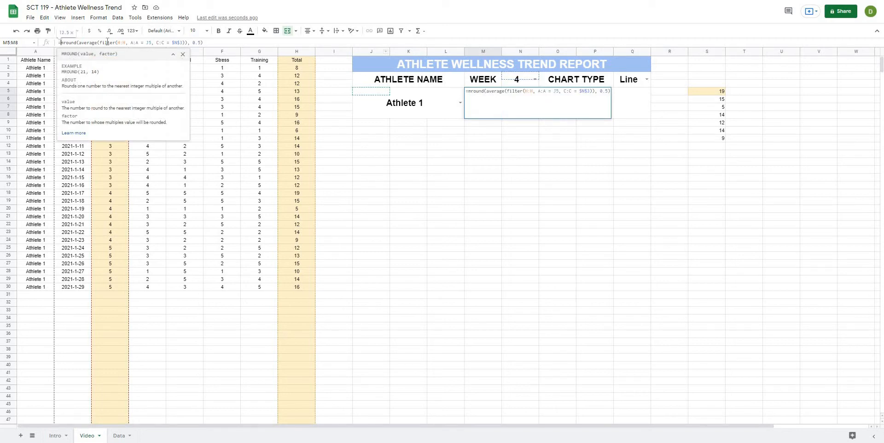
text(iferror()
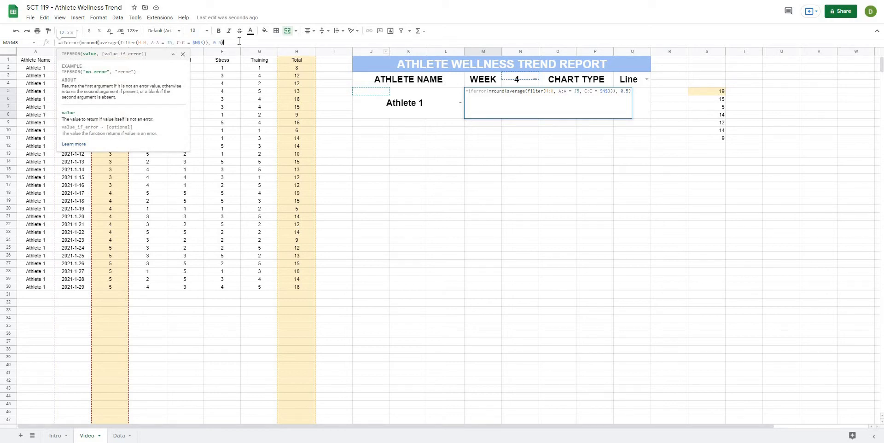
text(, )
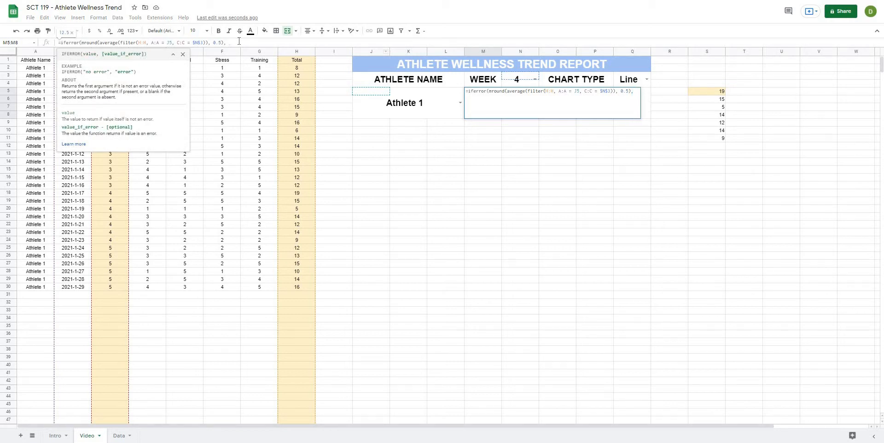
text("")
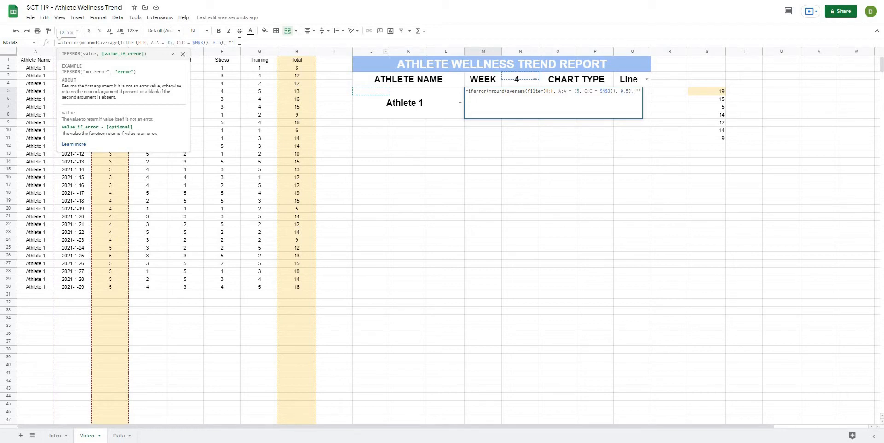
key(Return)
click(472, 148)
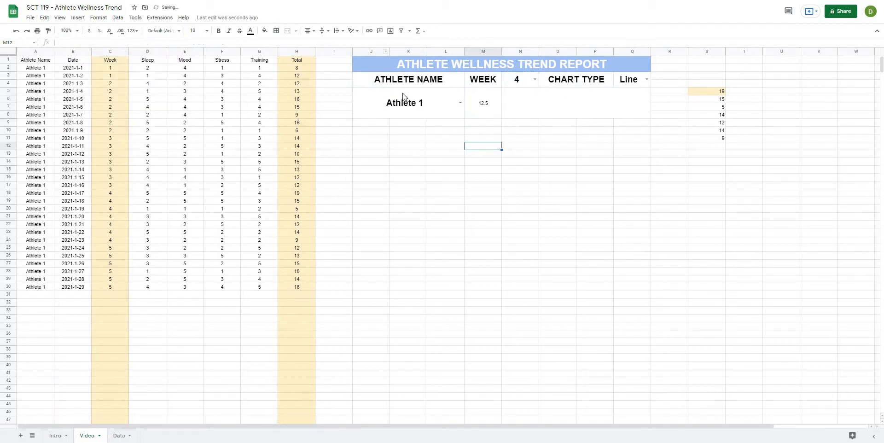
- Clear the selected athlete under ATHLETE NAME to test the error handling, and choose Athlete 1 again
click(403, 93)
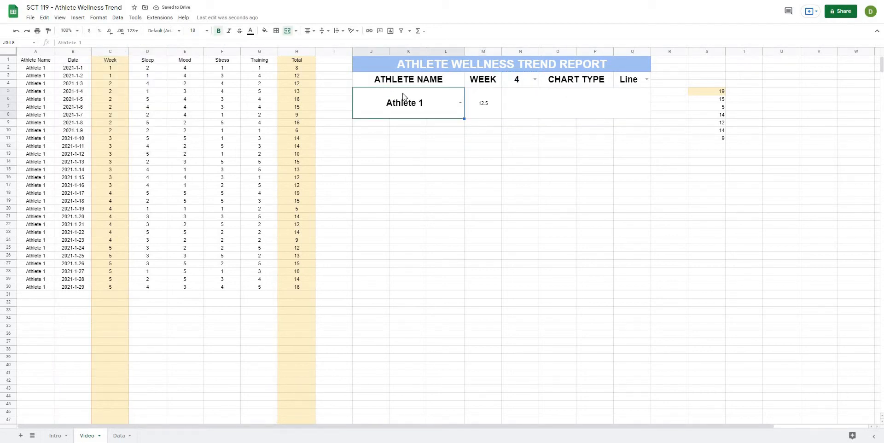
key(Delete)
click(475, 107)
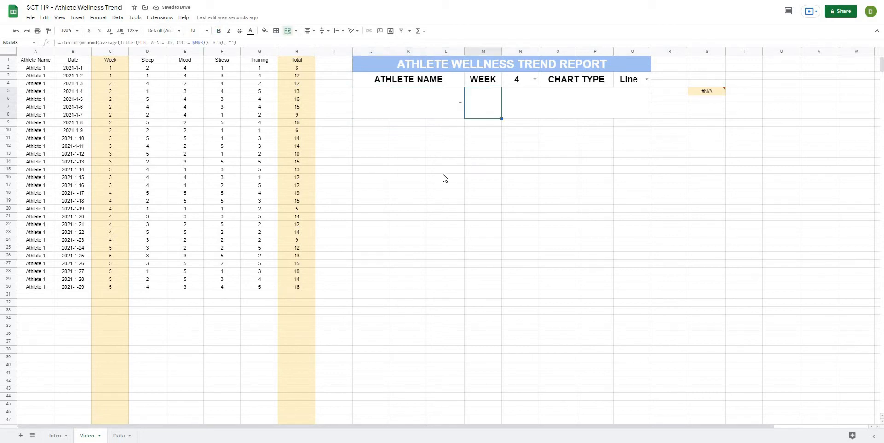
click(460, 102)
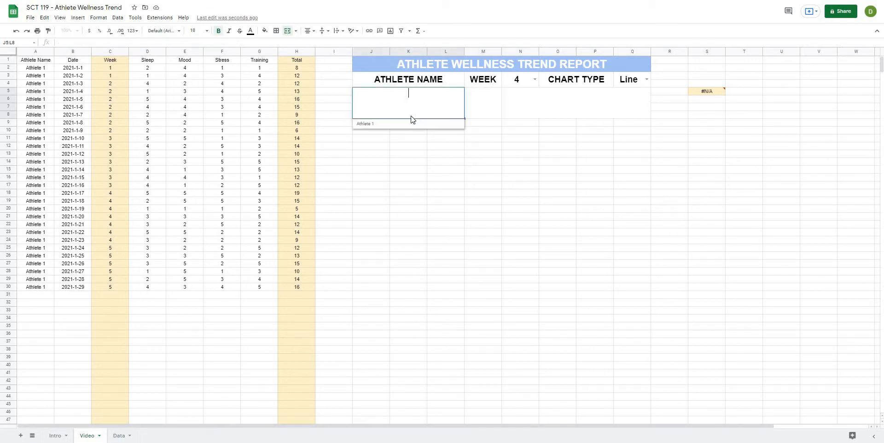
click(405, 125)
click(483, 169)
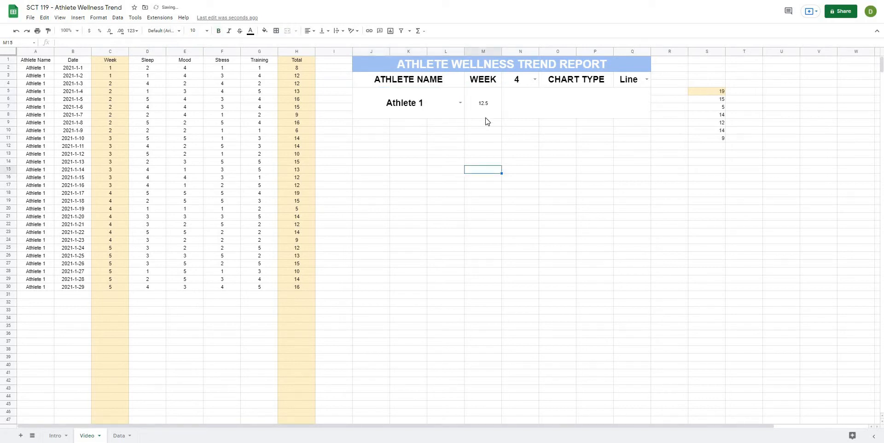
- Review the finished average formula in M5:M8 and the Total scores in H2:H30 that it draws on
click(486, 116)
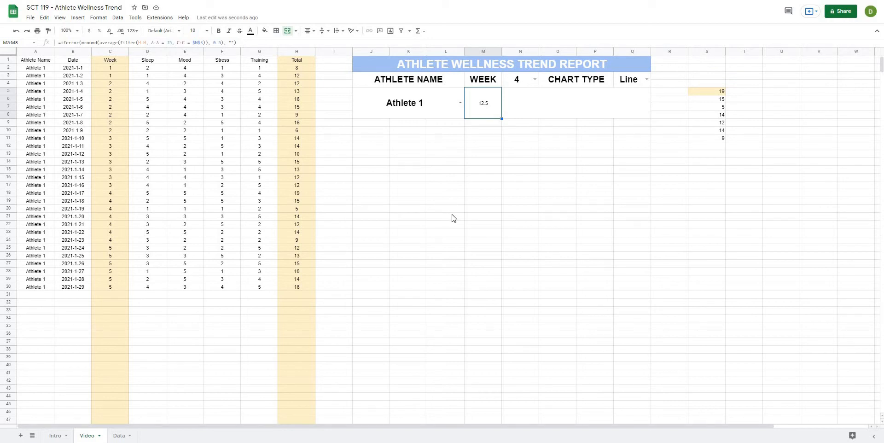
click(493, 209)
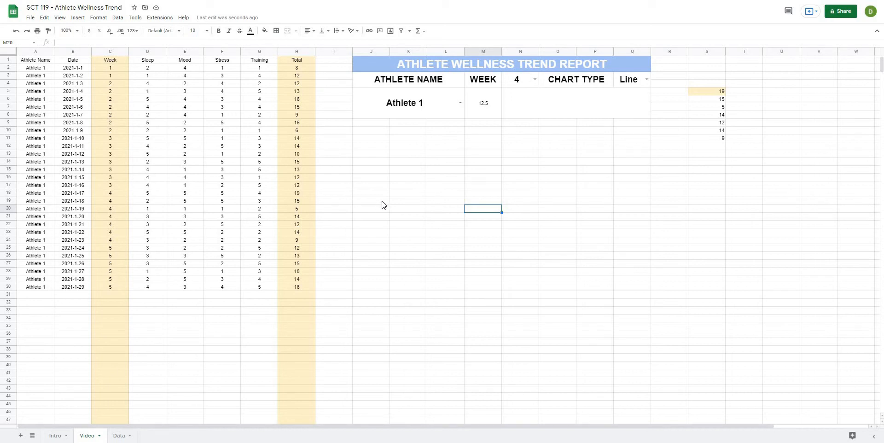
click(494, 109)
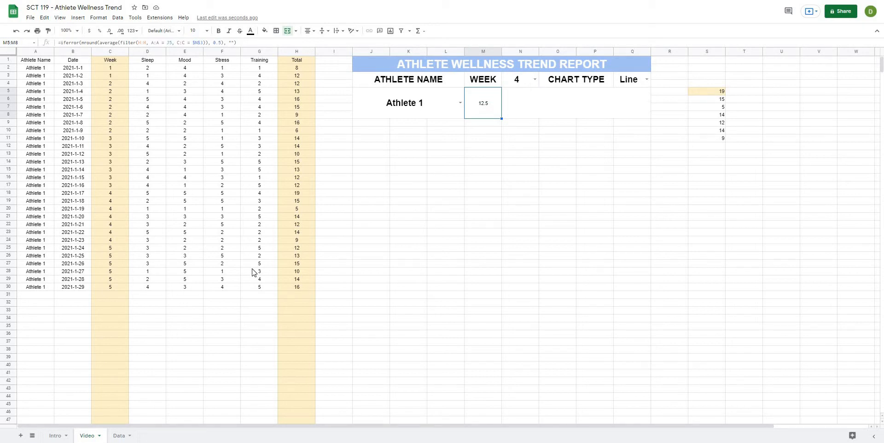
click(505, 172)
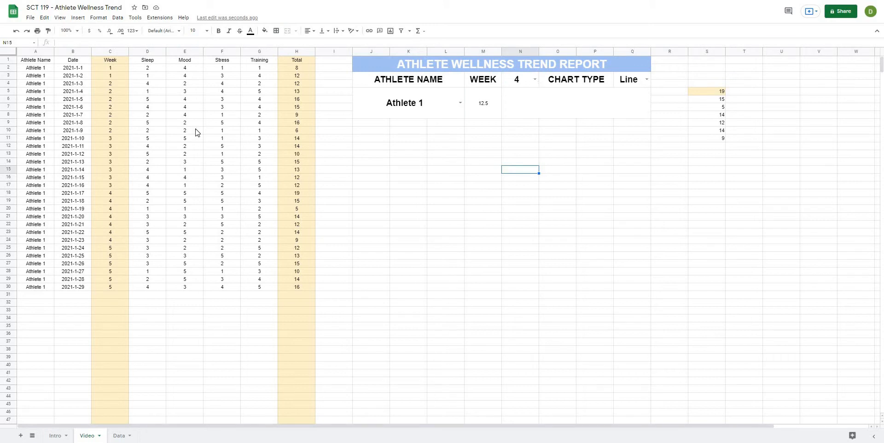
click(161, 138)
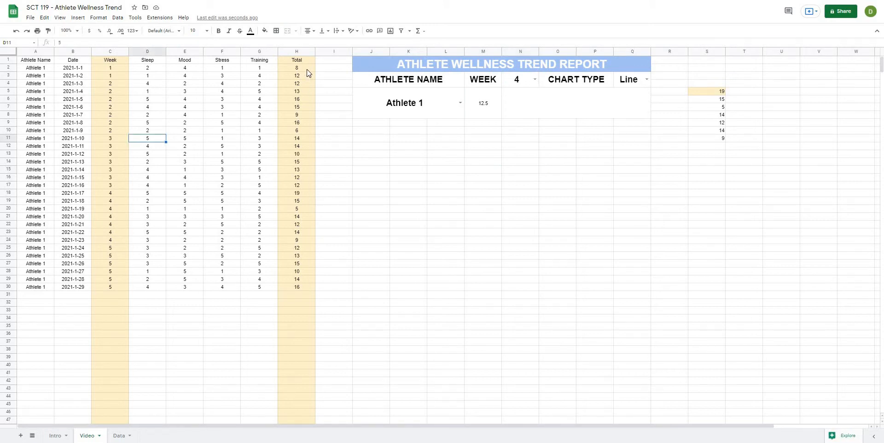
drag(307, 70, 311, 289)
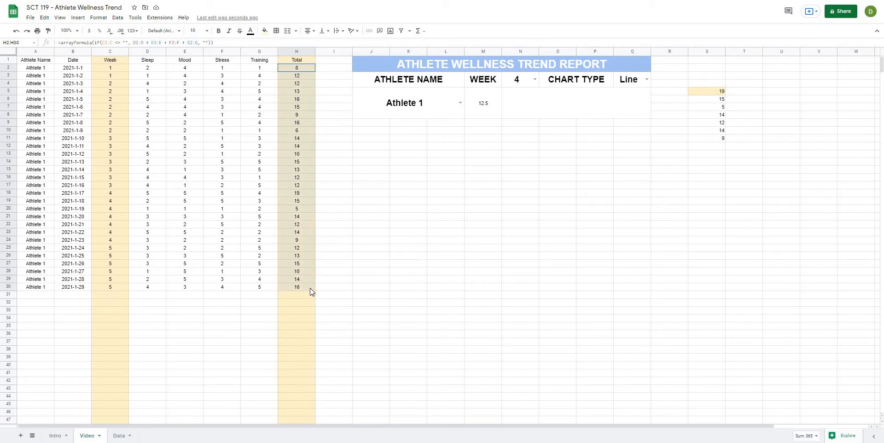
click(395, 179)
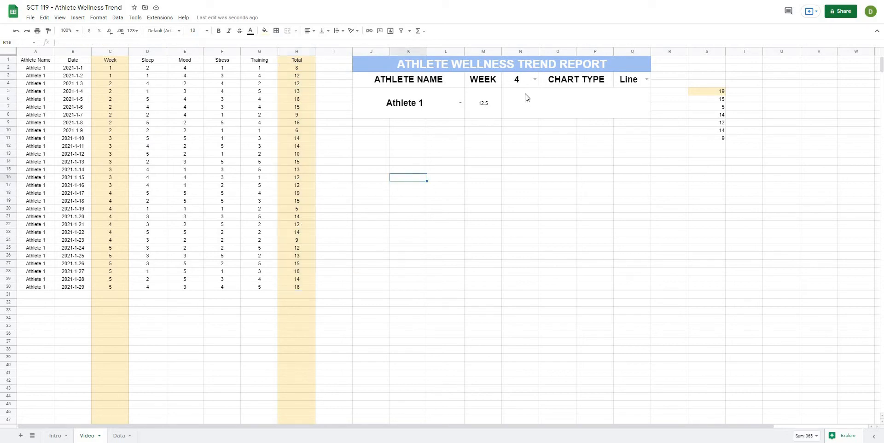
- Check the finished average formula against weeks 5, 3 and 2, and return the week selector to 4
click(534, 80)
click(507, 130)
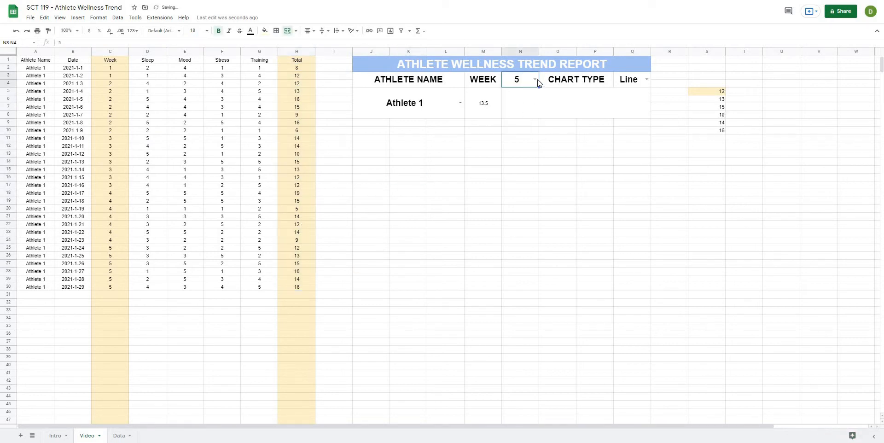
click(535, 81)
click(516, 112)
click(534, 83)
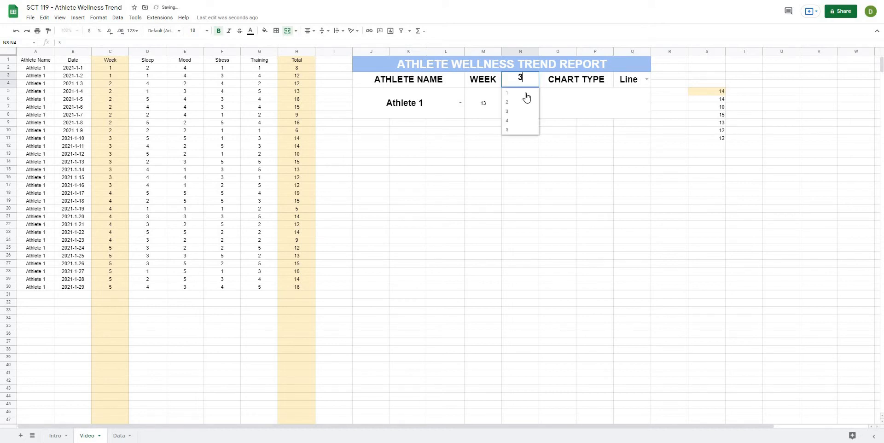
click(521, 101)
click(536, 79)
click(516, 111)
click(535, 80)
click(516, 121)
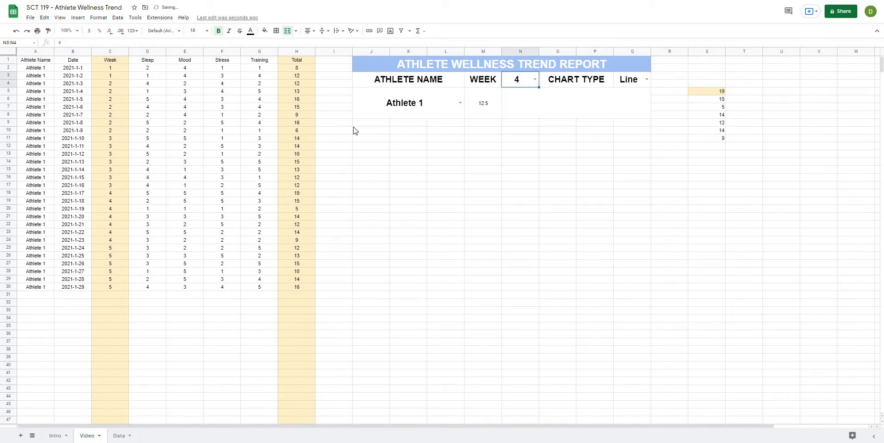
- Review the Total scores in column H, the row 30 ratings and the average formula in M5:M8
drag(302, 59, 302, 289)
click(372, 265)
click(152, 289)
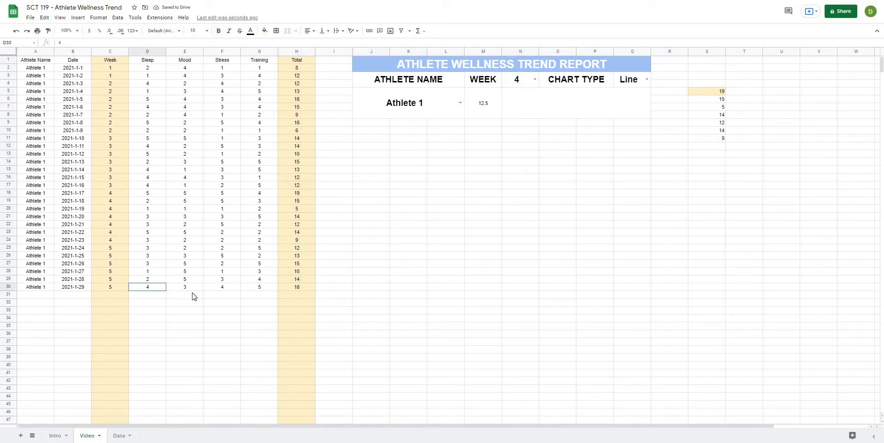
shift+click(277, 287)
click(336, 286)
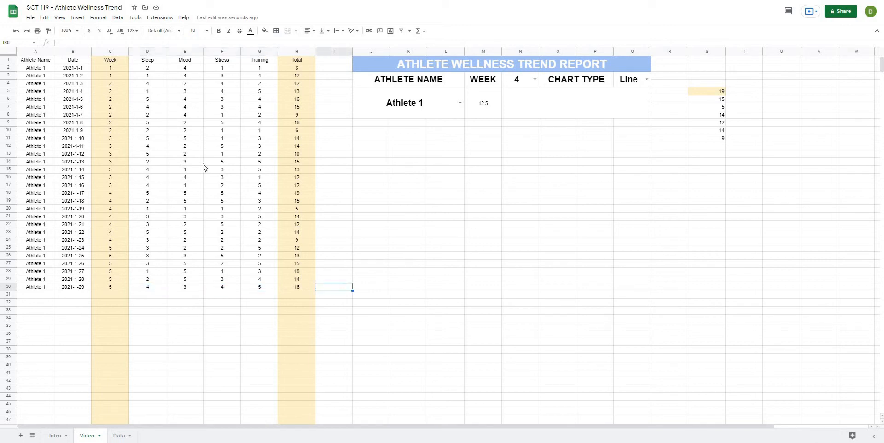
click(494, 114)
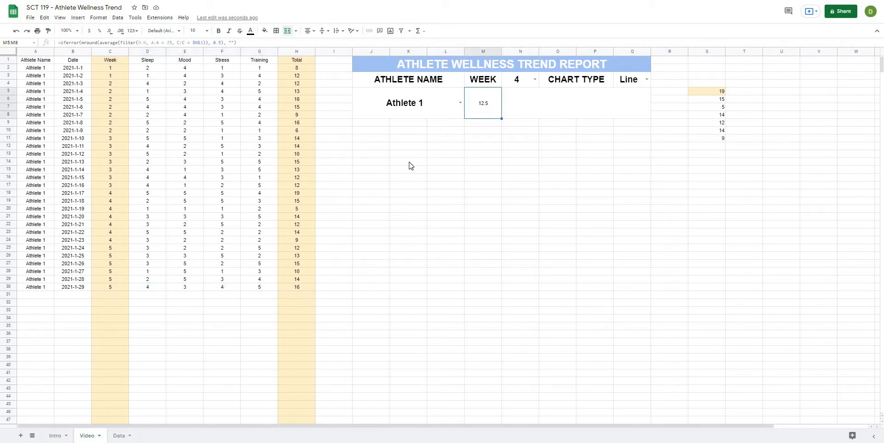
click(410, 164)
click(489, 113)
click(428, 181)
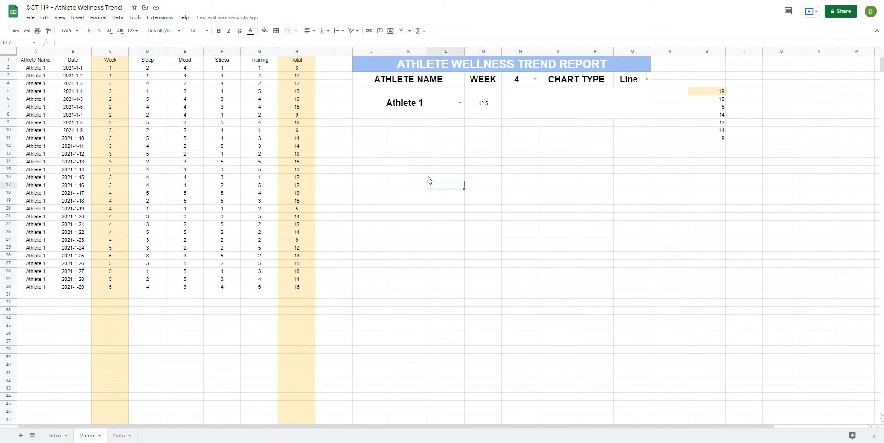
click(483, 109)
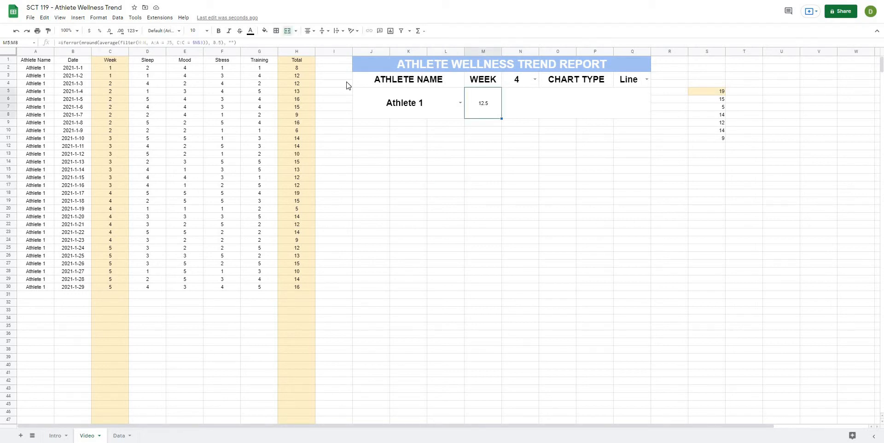
- Format the weekly average in M5:M8 as bold with font size 18
click(219, 33)
click(207, 31)
click(195, 140)
click(556, 207)
click(492, 113)
click(484, 133)
click(485, 110)
- Add a color scale conditional format rule to M5:M8 using the green-yellow-red preset
click(98, 17)
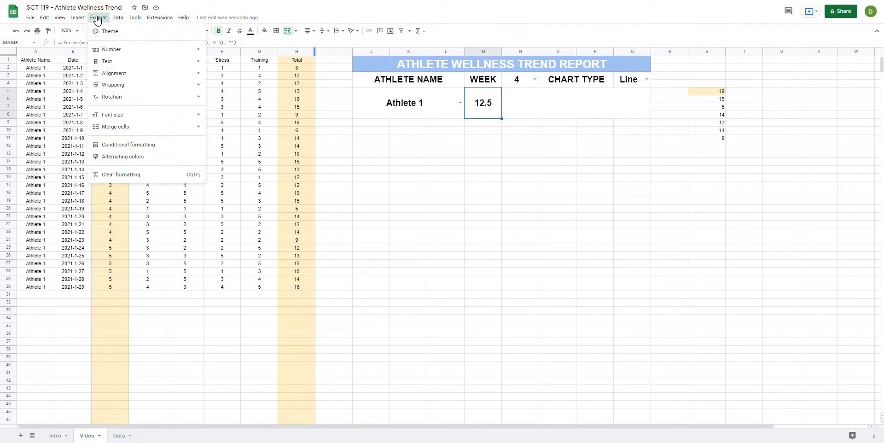
click(107, 145)
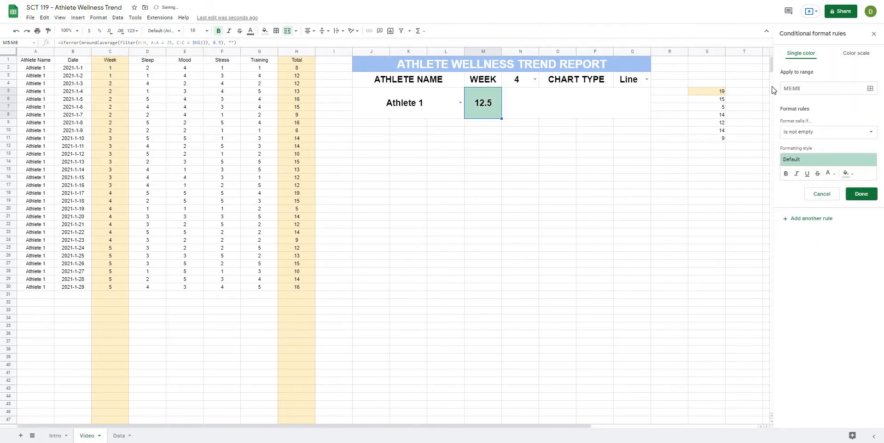
click(855, 55)
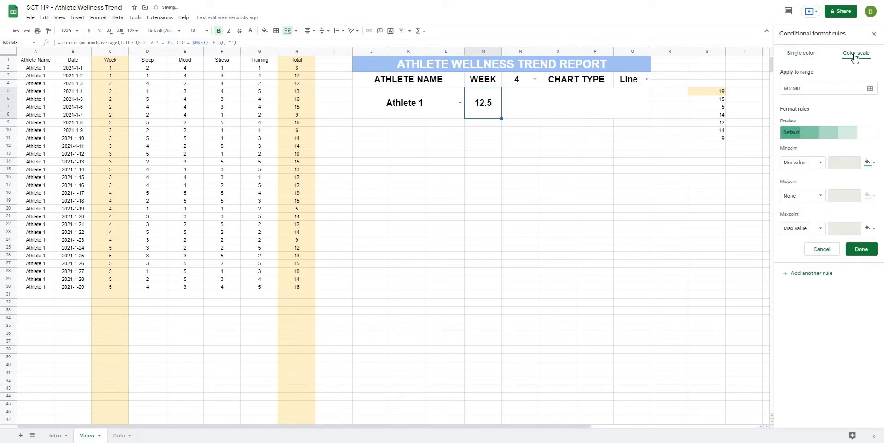
click(818, 133)
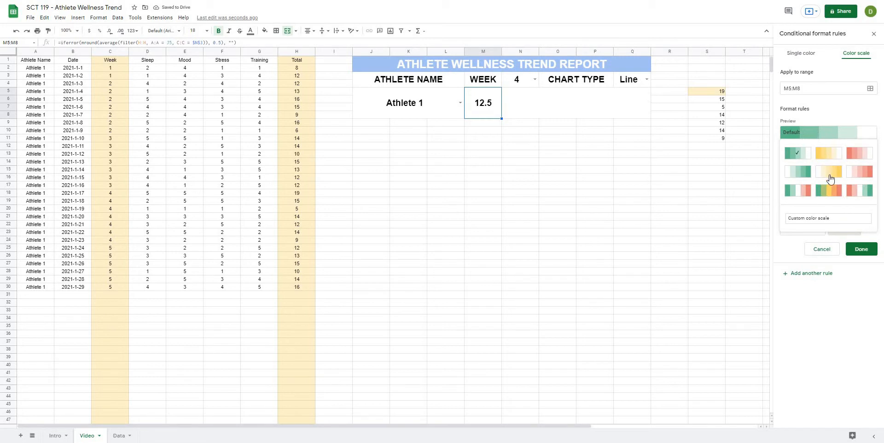
click(829, 190)
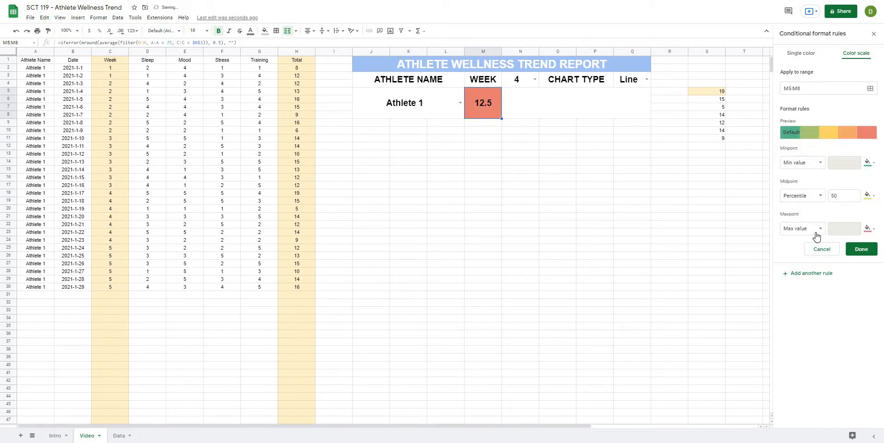
click(862, 133)
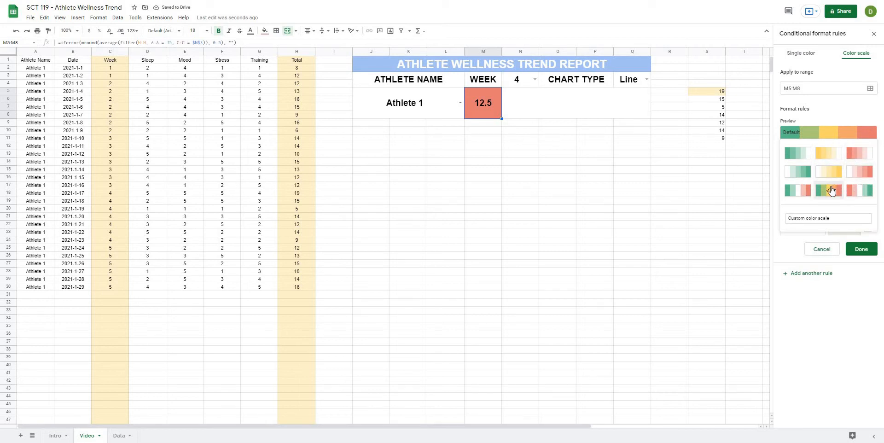
click(878, 163)
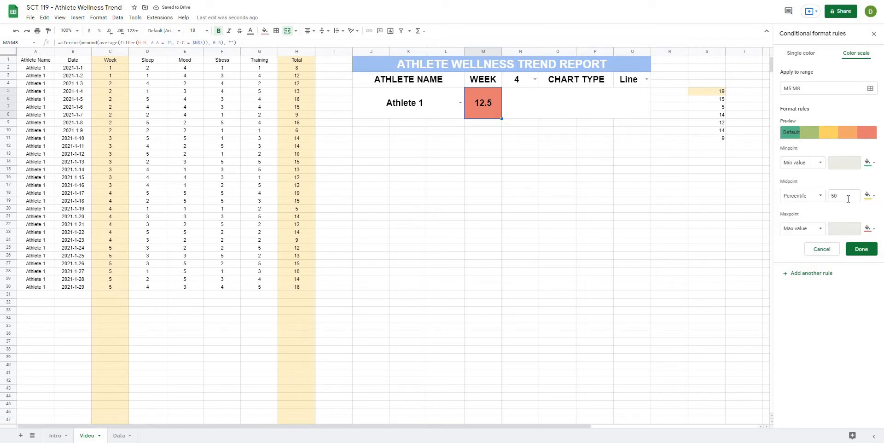
- Set the color scale's maxpoint color to theme green and its minpoint color to theme red
click(869, 229)
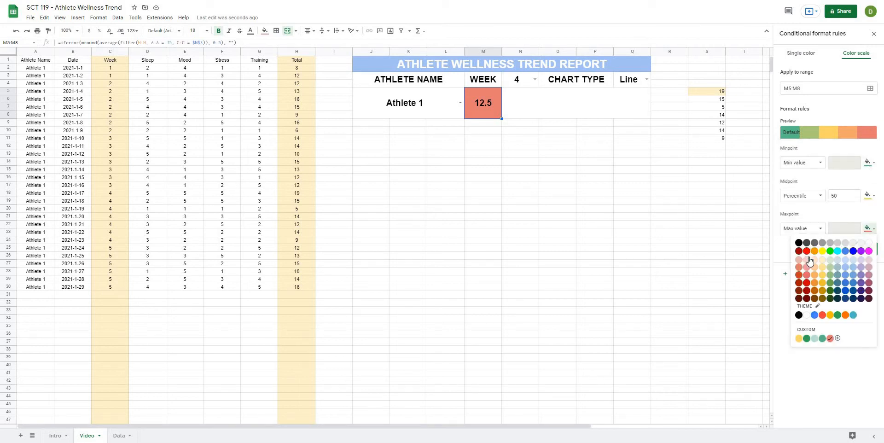
click(838, 315)
click(870, 162)
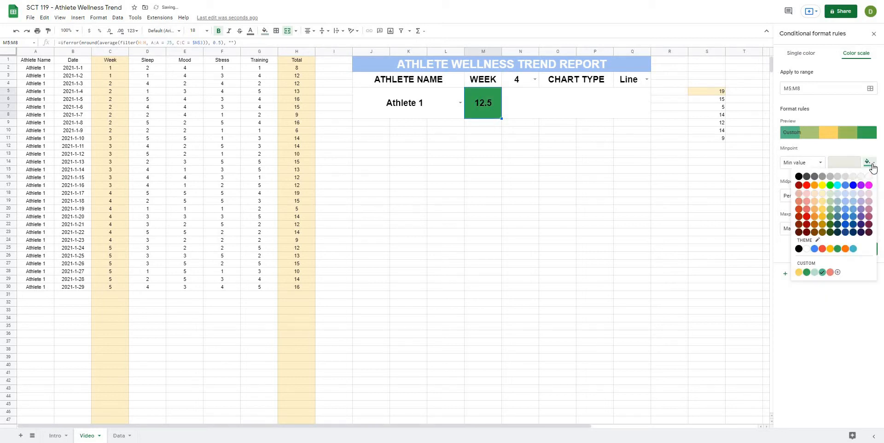
click(822, 249)
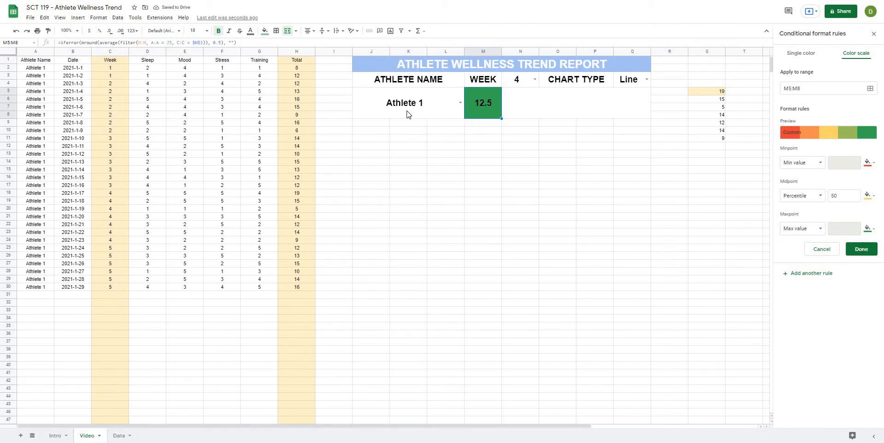
- Set the color scale's maxpoint to the Number type with a value of 16
click(821, 229)
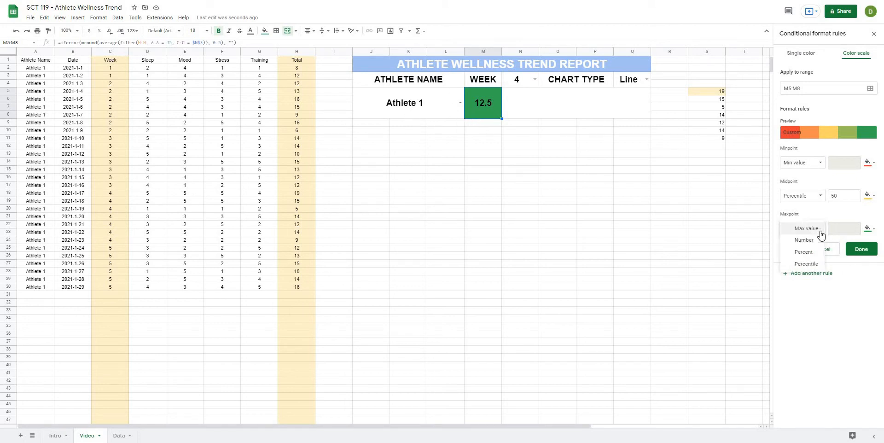
click(804, 240)
click(843, 229)
text(12.5)
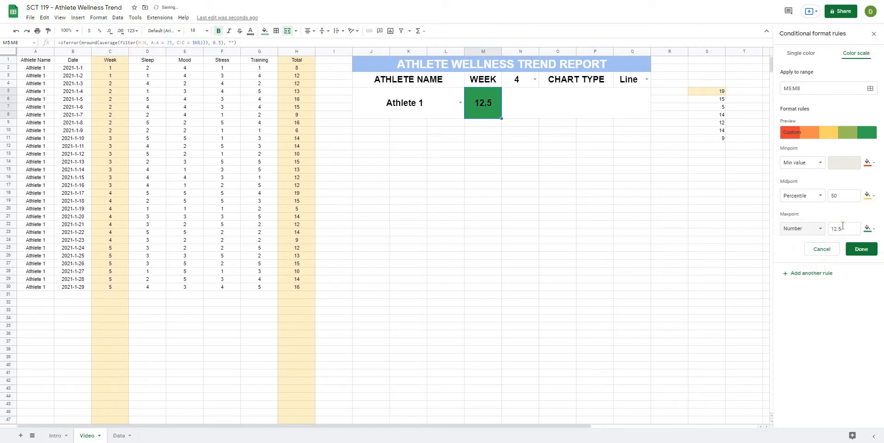
mouse_move(834, 231)
mouse_down()
mouse_move(848, 230)
mouse_move(834, 229)
mouse_up()
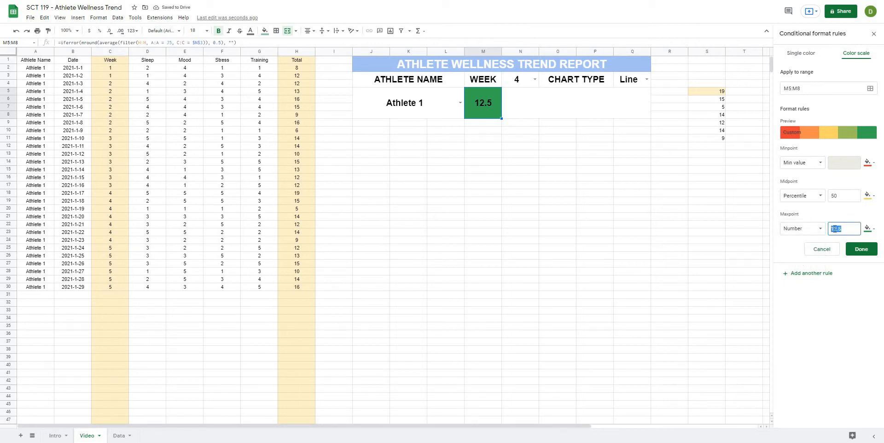
text(5)
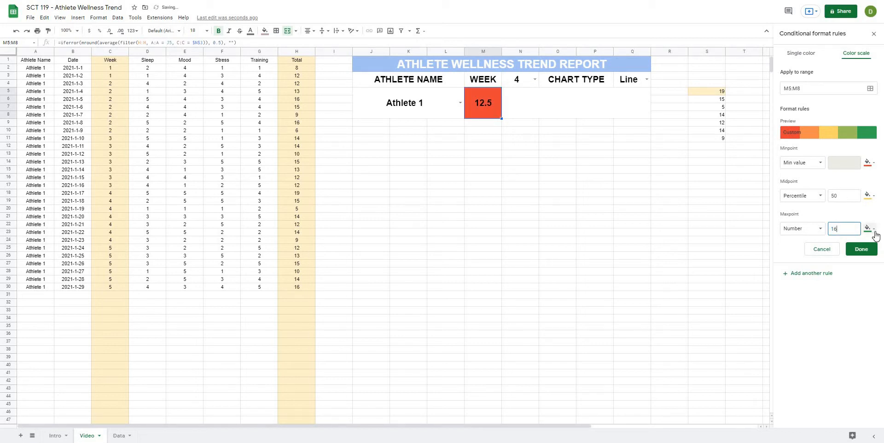
- Set the color scale's minpoint to the Number type with a value of 8
drag(841, 196, 831, 195)
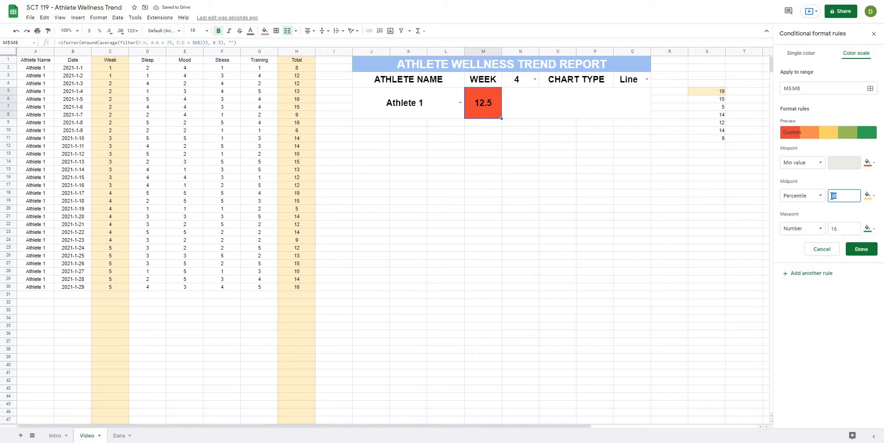
click(820, 166)
click(813, 164)
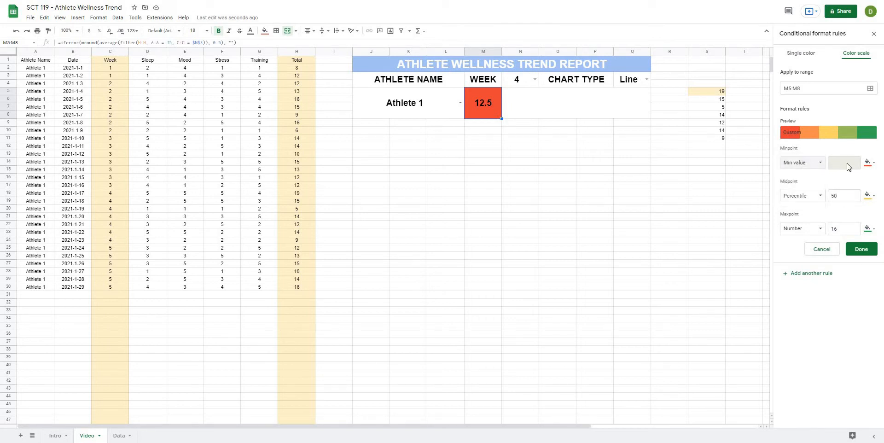
click(818, 166)
click(794, 174)
click(836, 163)
text(12.5)
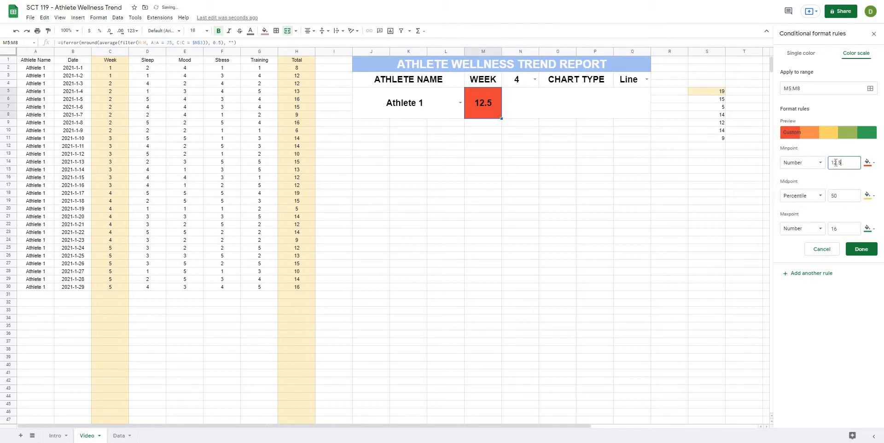
double_click(831, 163)
text(8)
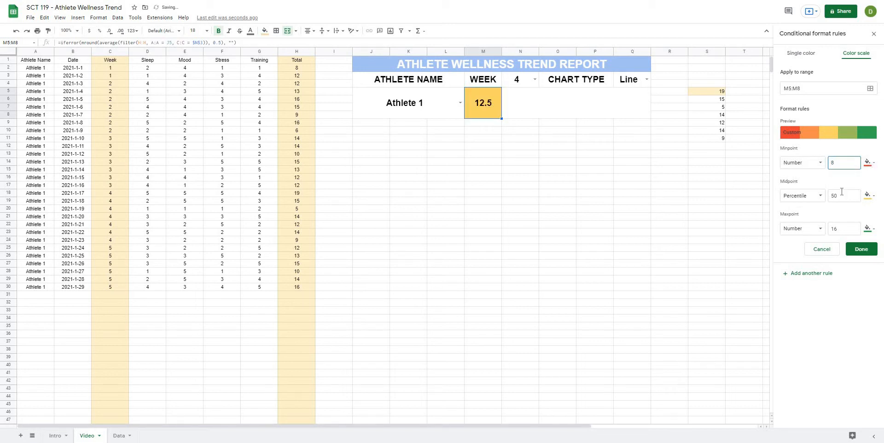
- Set the color scale's midpoint to Number with a value of 12 and save the conditional format rule
click(821, 199)
click(808, 179)
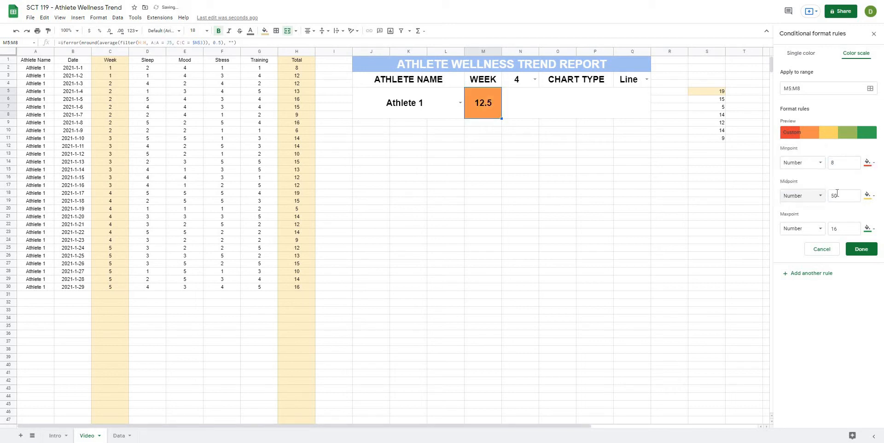
click(854, 200)
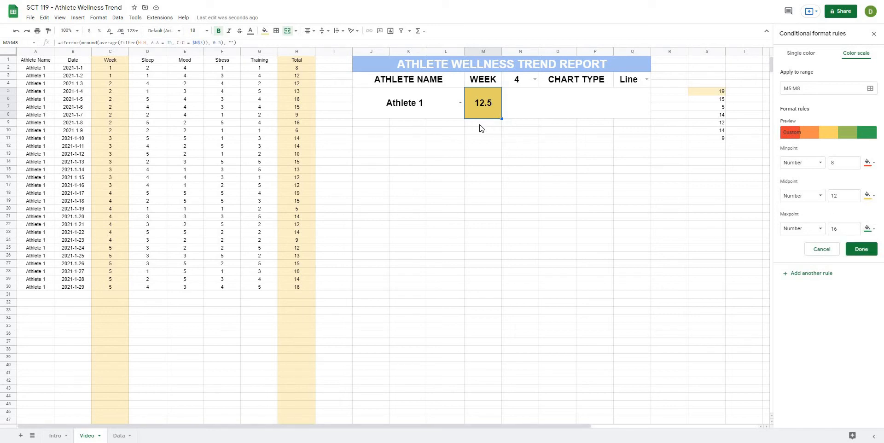
click(861, 249)
click(556, 217)
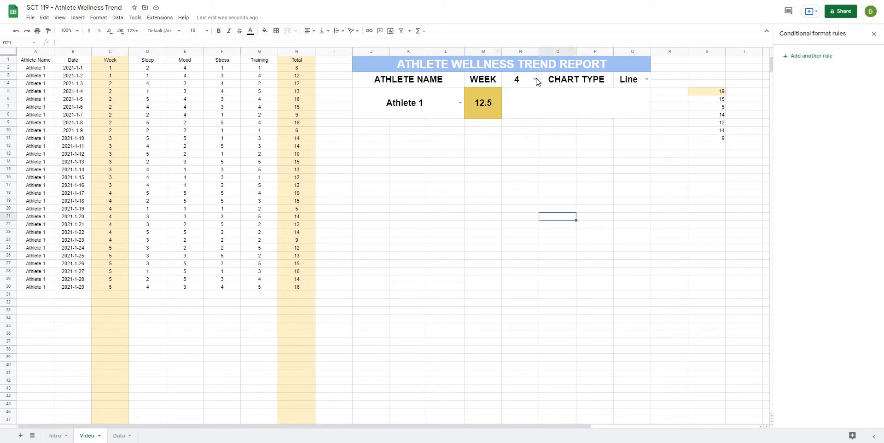
- Check the average's color scale against weeks 3, 5, 1 and 2, and return the week selector to 4
click(535, 79)
click(518, 111)
click(534, 79)
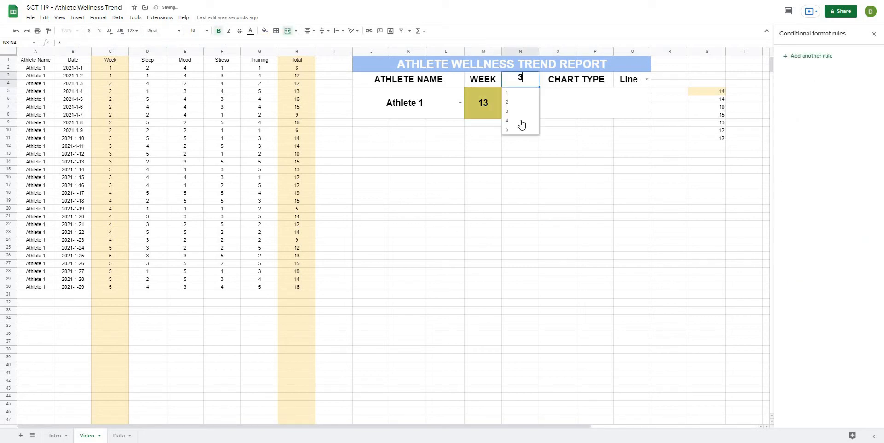
click(519, 129)
click(535, 79)
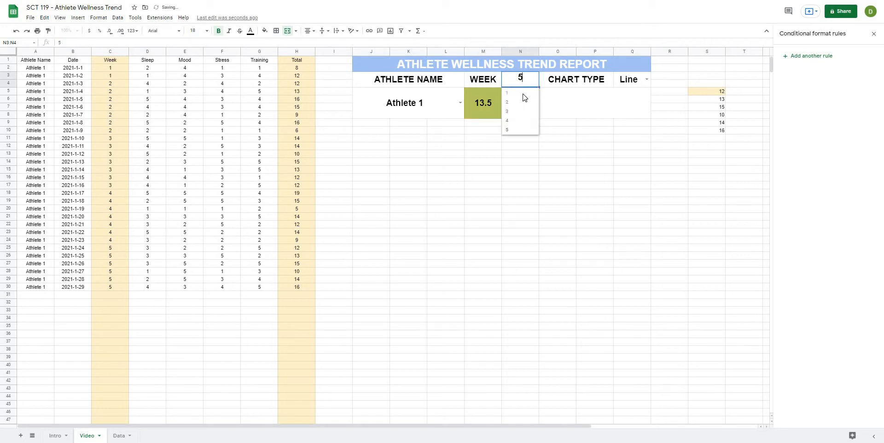
click(527, 93)
click(535, 80)
click(527, 101)
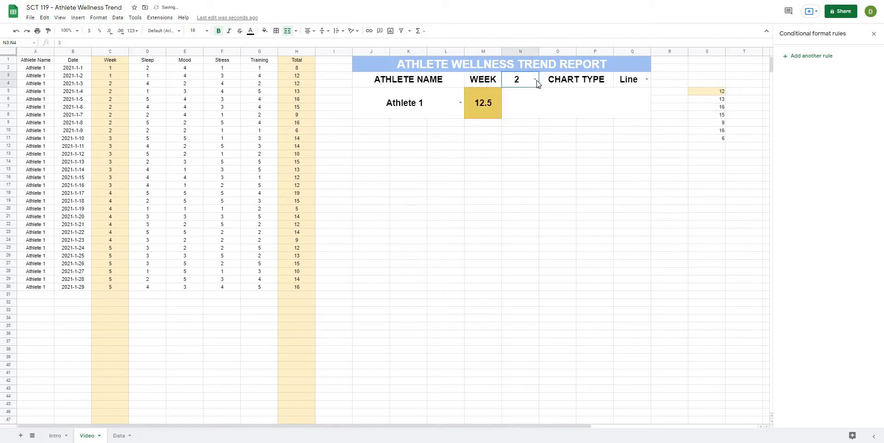
click(537, 80)
click(515, 121)
click(537, 179)
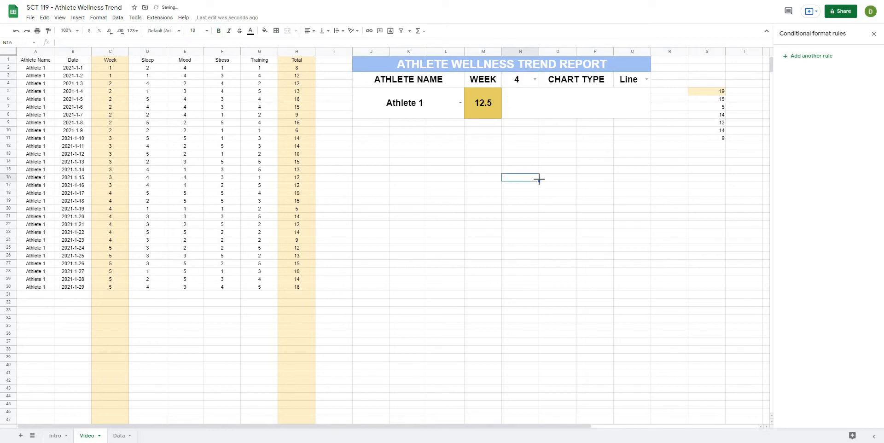
- Examine the colored average in M5:M8 and the empty merged chart area beside it
click(479, 201)
click(470, 164)
click(553, 115)
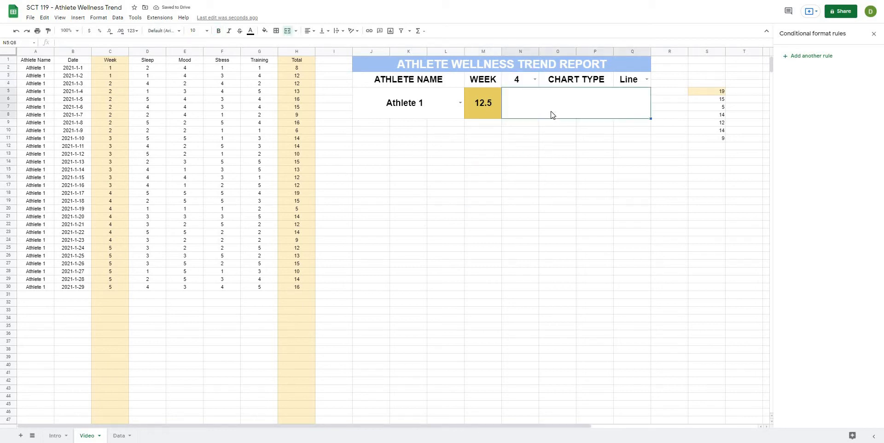
click(548, 177)
click(555, 117)
click(549, 151)
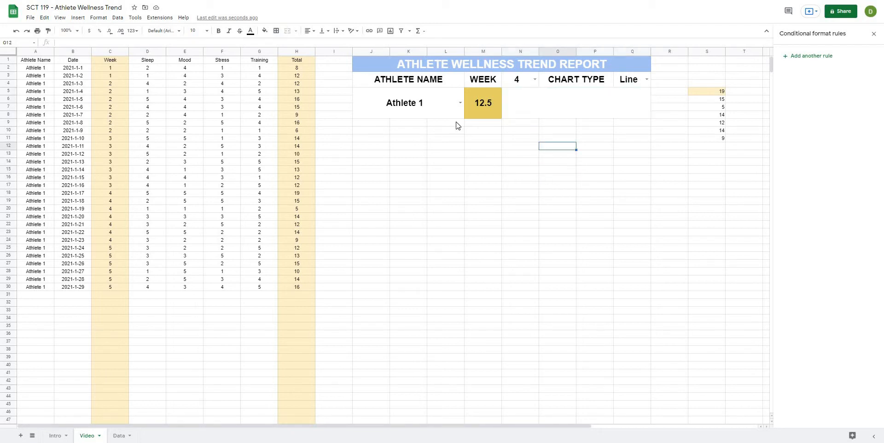
click(479, 108)
click(605, 164)
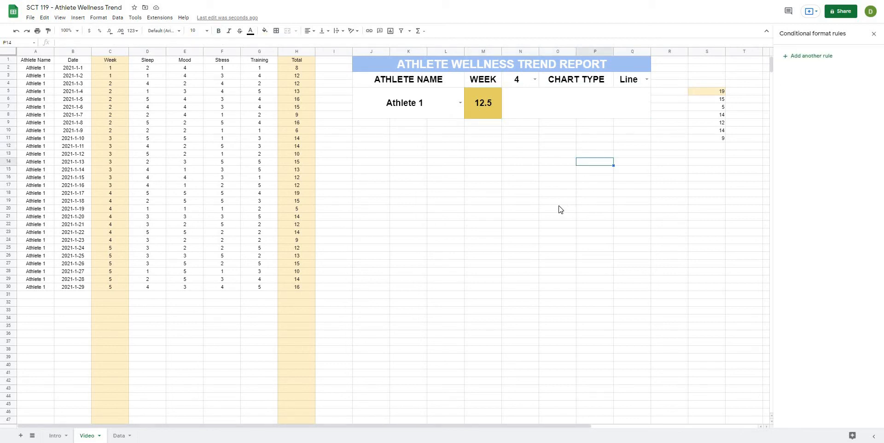
- Copy the FILTER formula from cell S5 without changing that cell
click(698, 93)
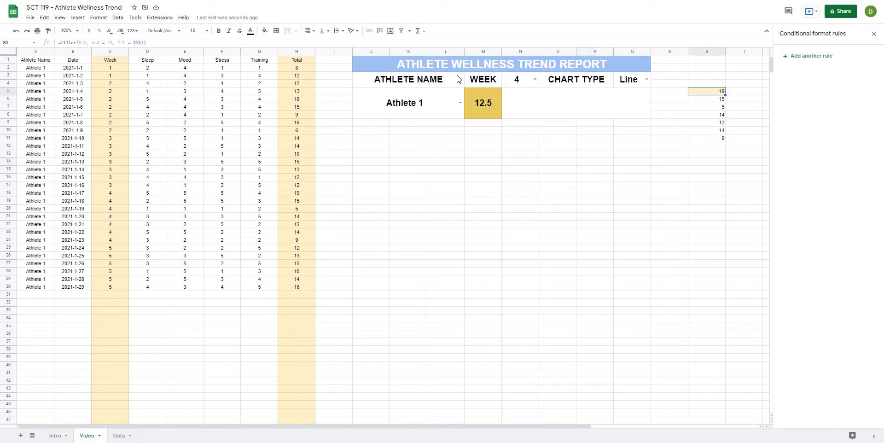
triple_click(51, 42)
key(ctrl+c)
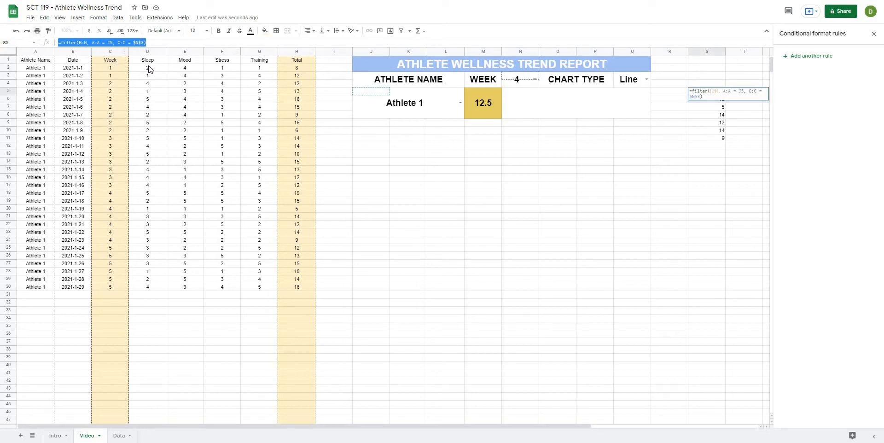
key(Escape)
- Start a SPARKLINE formula in the merged N5:Q8 area, using the copied filter(H:H, A:A = J5, C:C = $N$3) as its data
click(533, 110)
click(159, 41)
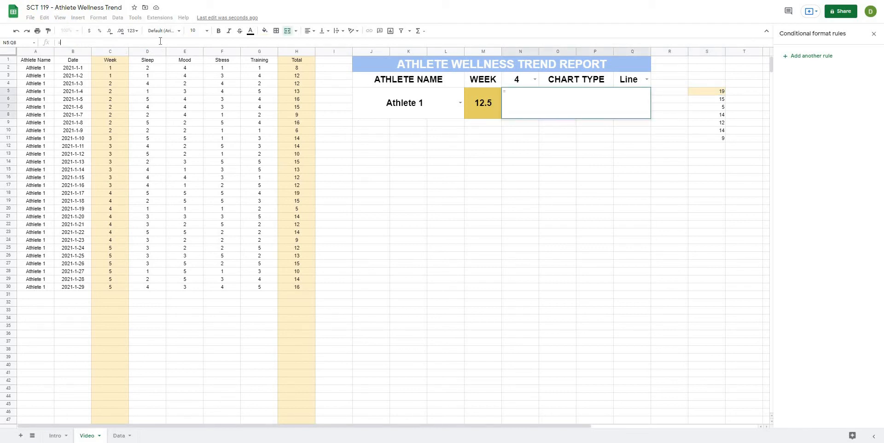
text(=sparkline()
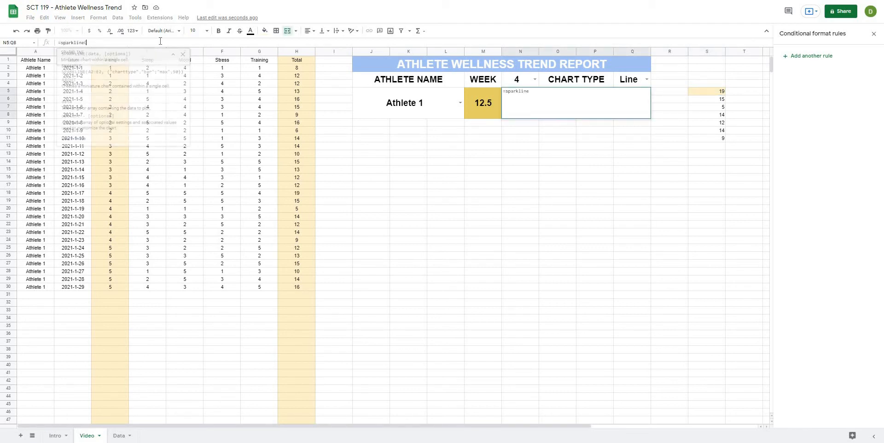
key(ctrl+v)
click(88, 42)
key(BackSpace)
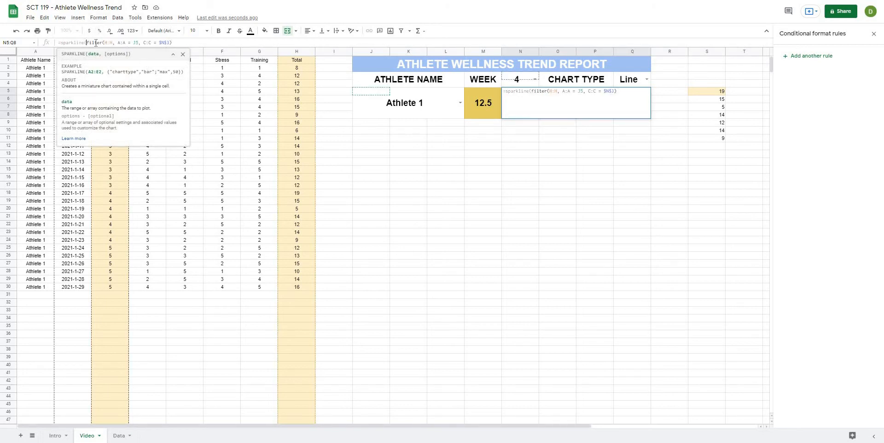
- Add an options array to the sparkline formula with the first pair "chartype", "column"
click(185, 42)
text(, {)
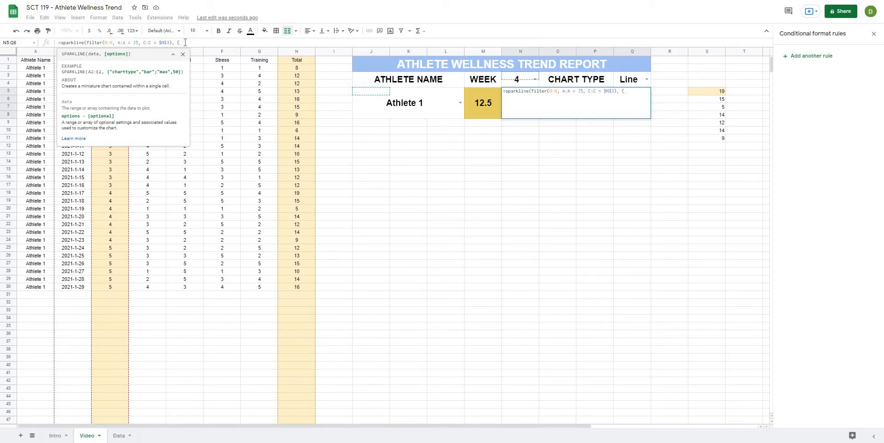
text("chart)
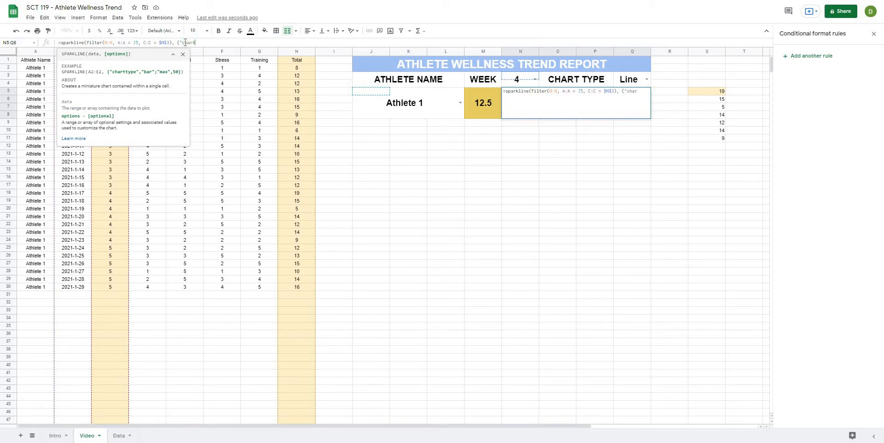
text(type", "colum)
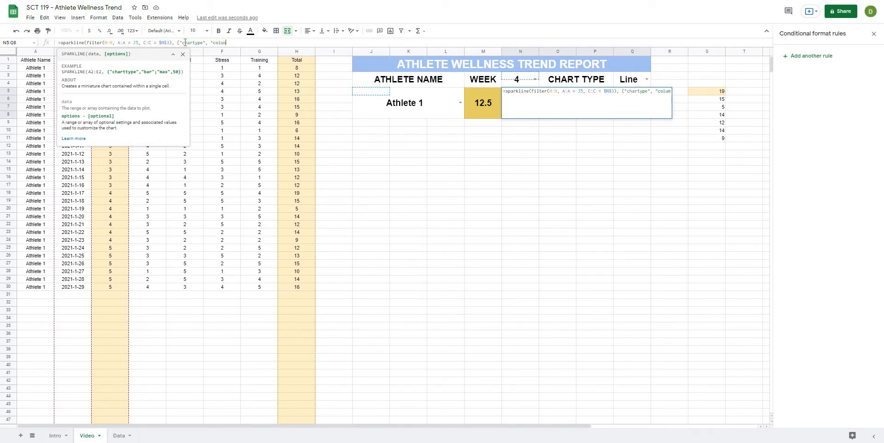
text(n" ;)
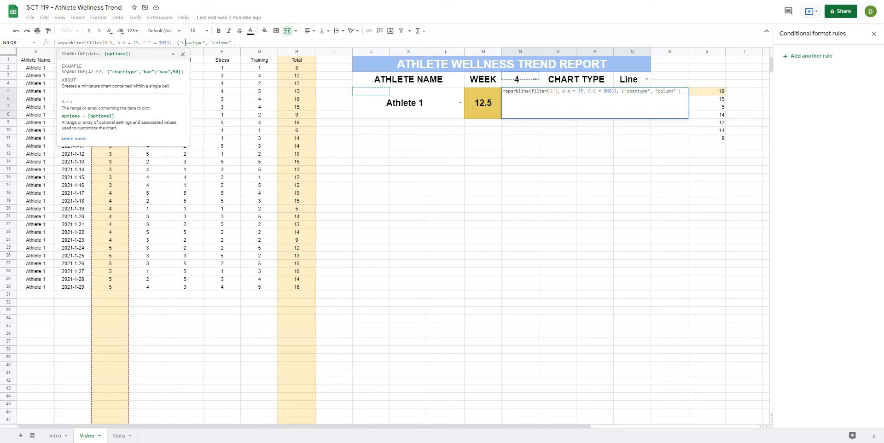
- Add the options "ymin", 0 and "ymax", 20 to the sparkline, close the formula and enter it
text(")
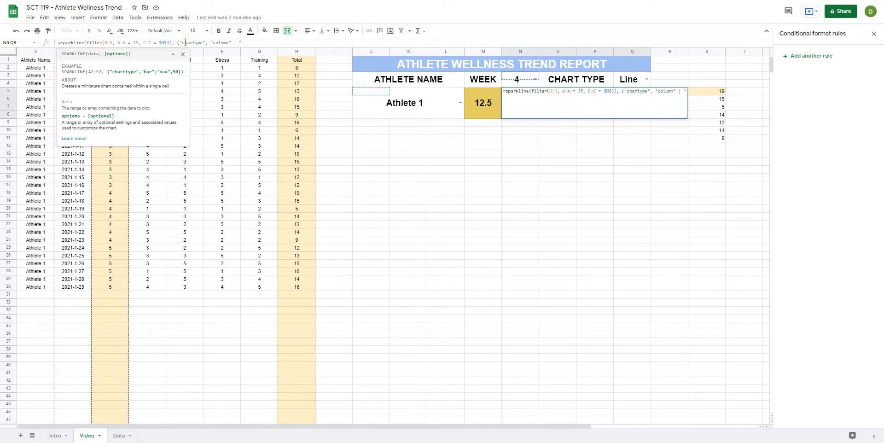
text(ymin", )
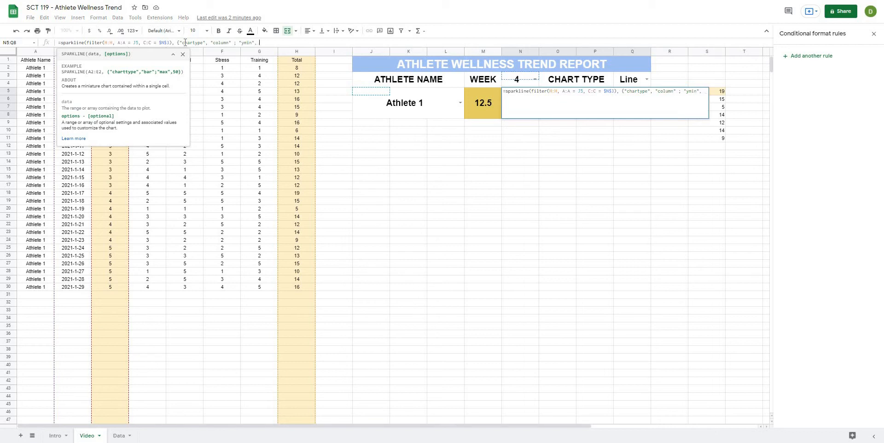
text(0)
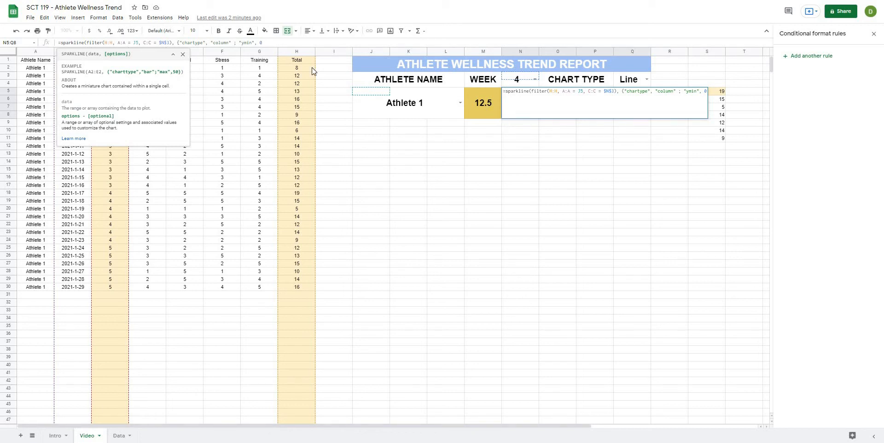
text(;)
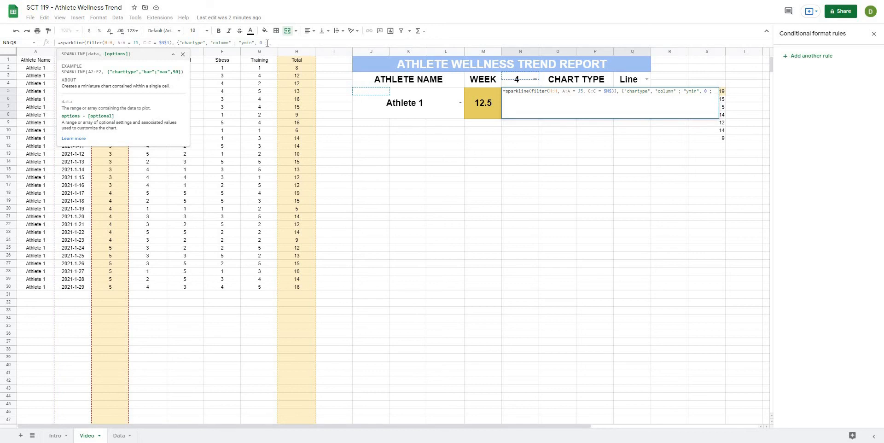
text( "ym)
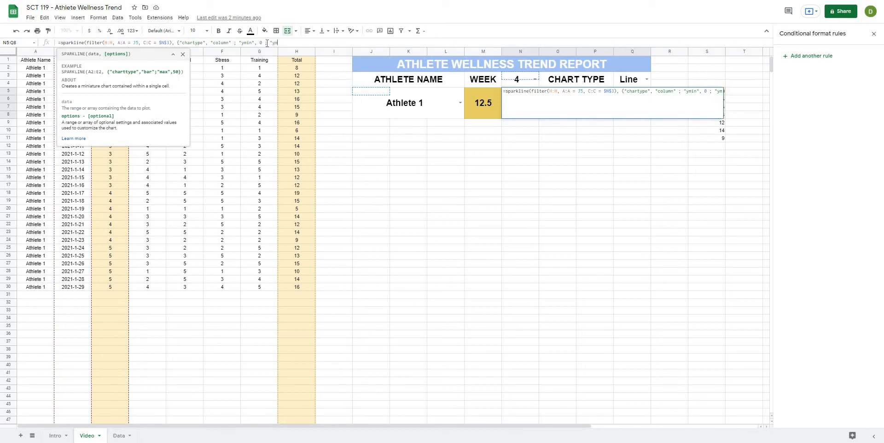
text(ax" m)
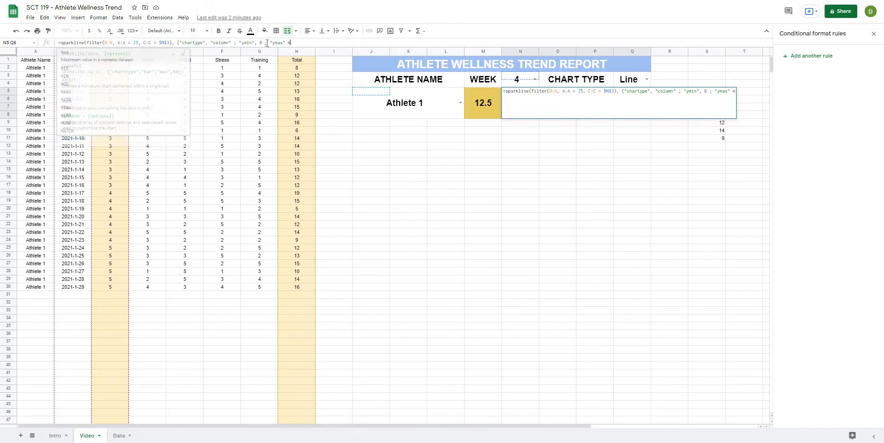
key(BackSpace)
text(, 20)
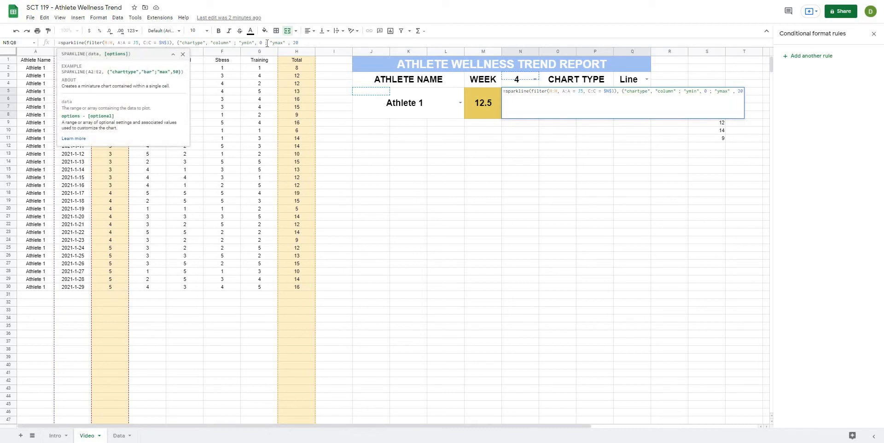
text())
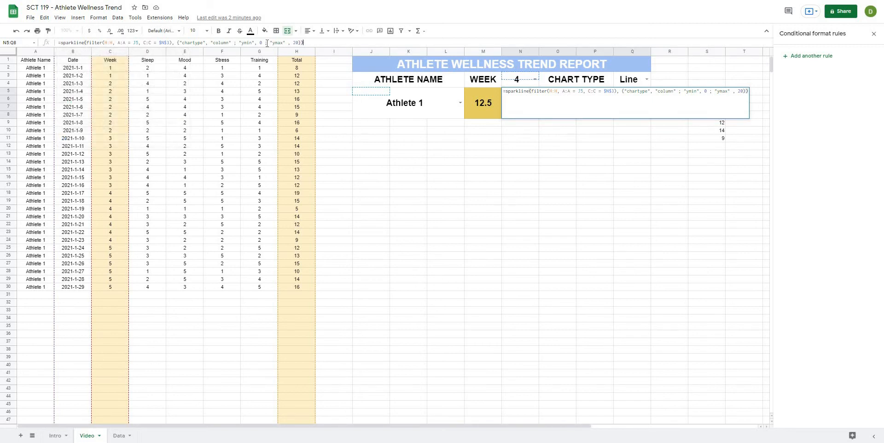
key(Return)
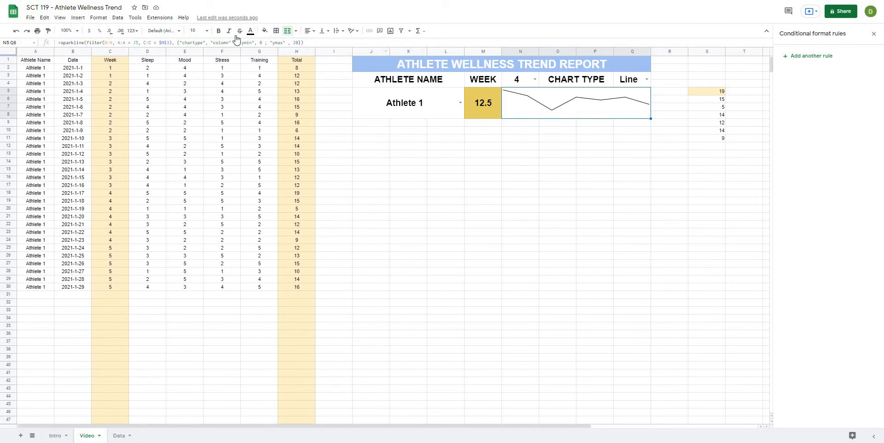
- Correct the sparkline's misspelled option name to "charttype" and enter the formula
click(204, 42)
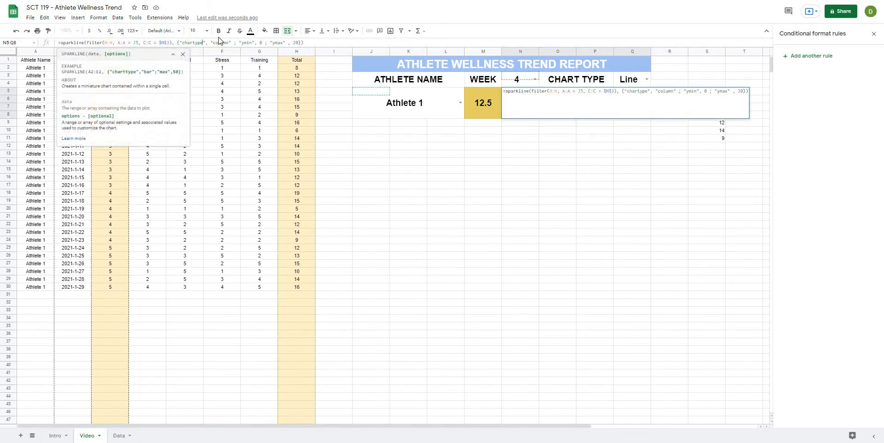
key(Escape)
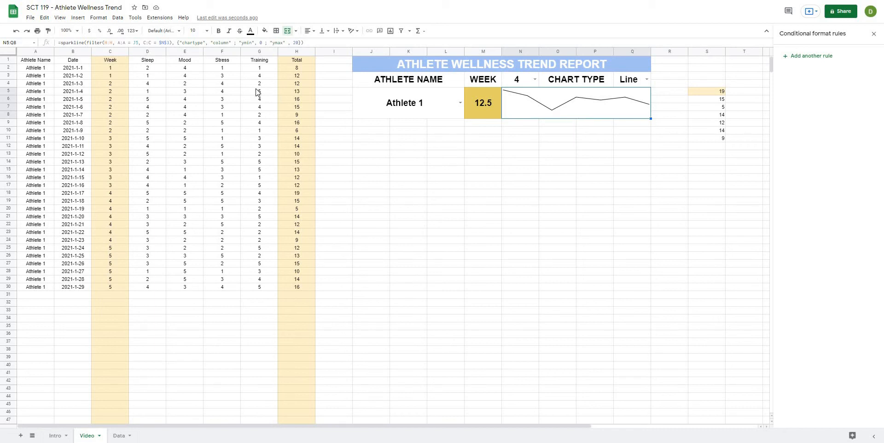
double_click(183, 42)
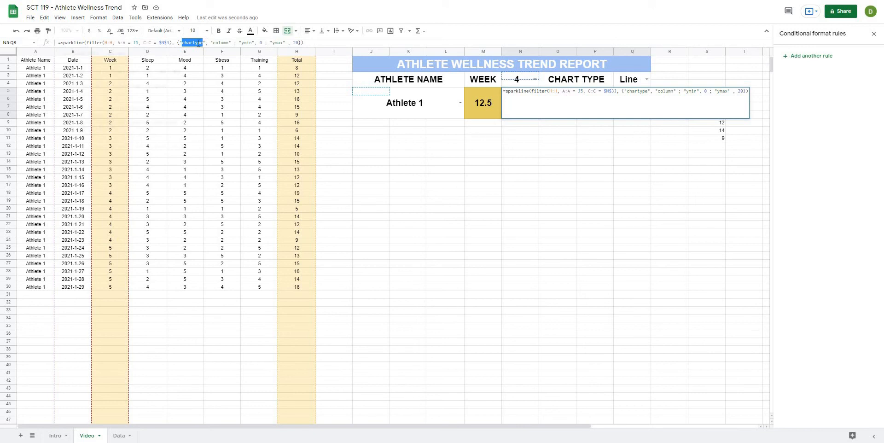
click(192, 43)
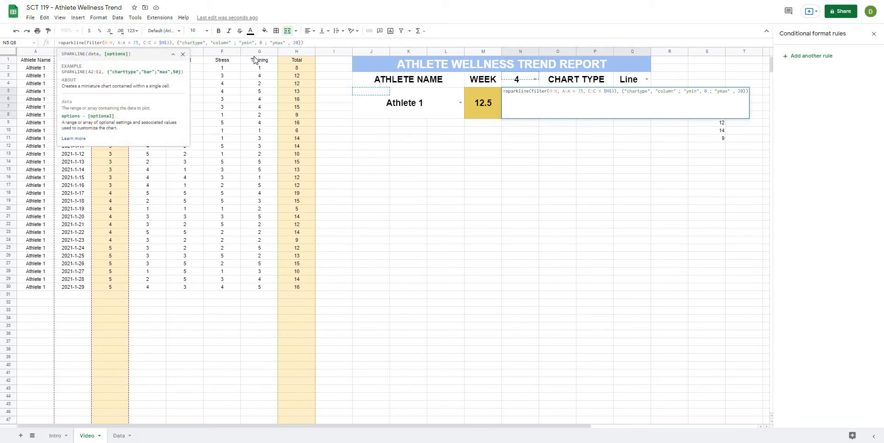
key(Return)
click(635, 161)
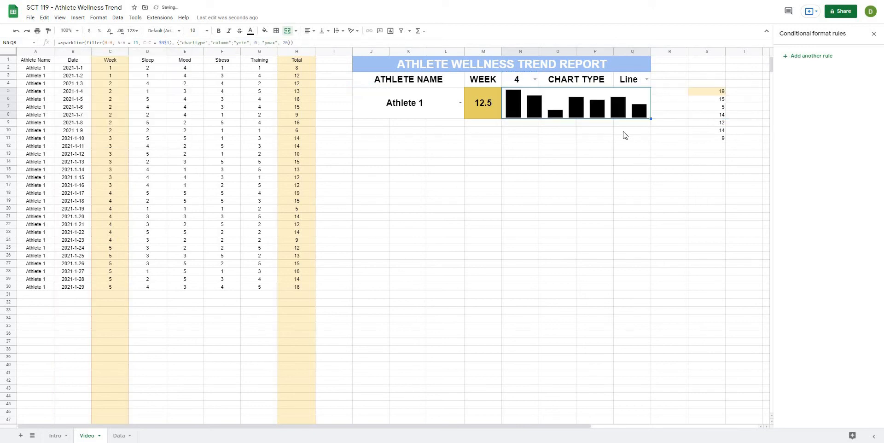
- Review the corrected sparkline formula and the chart in N5:Q8
click(604, 112)
click(570, 169)
click(507, 115)
double_click(227, 43)
key(Return)
click(536, 155)
- Try the chart type selector in Q3 with Bar and Line, and leave it set to Bar
click(647, 79)
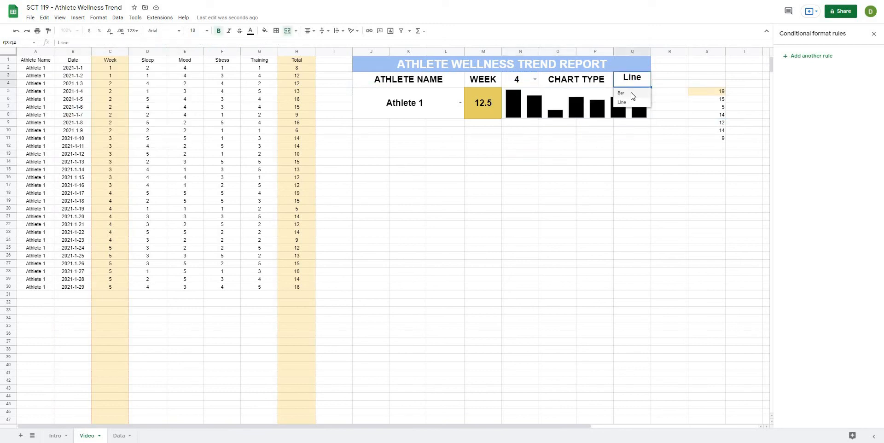
click(632, 93)
click(643, 84)
click(636, 102)
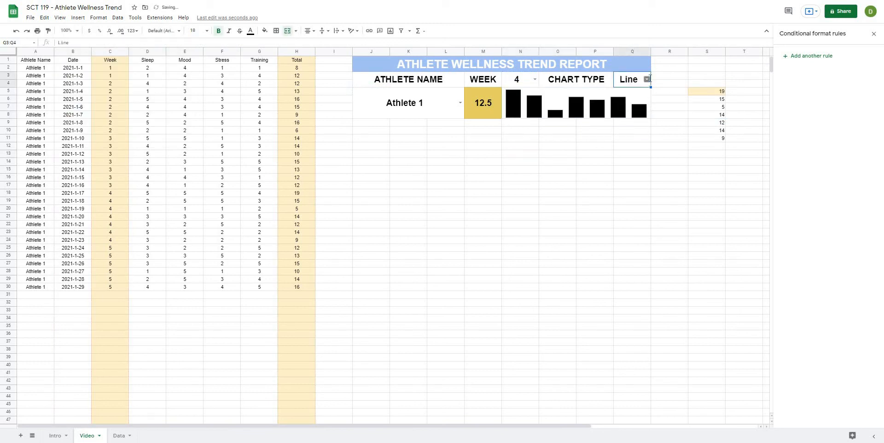
key(ctrl+z)
click(647, 79)
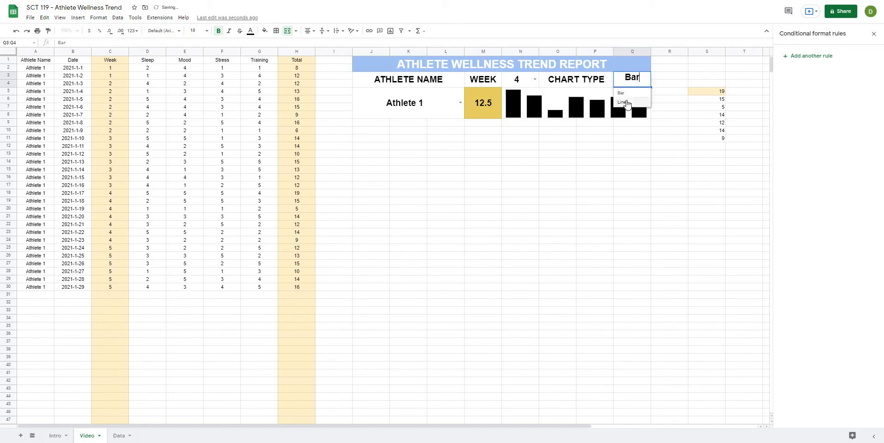
click(626, 102)
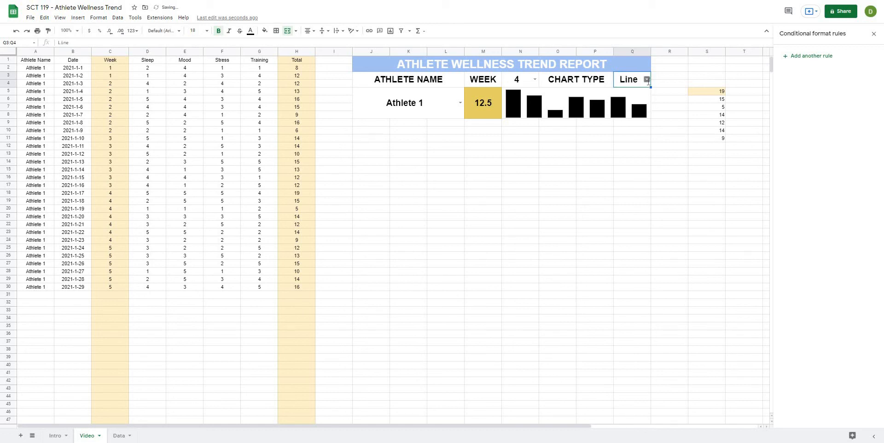
click(647, 81)
click(621, 94)
- Wrap the sparkline formula in N5:Q8 in an IF with the condition $Q$3 = "Bar", keeping the column sparkline as the true result
click(536, 114)
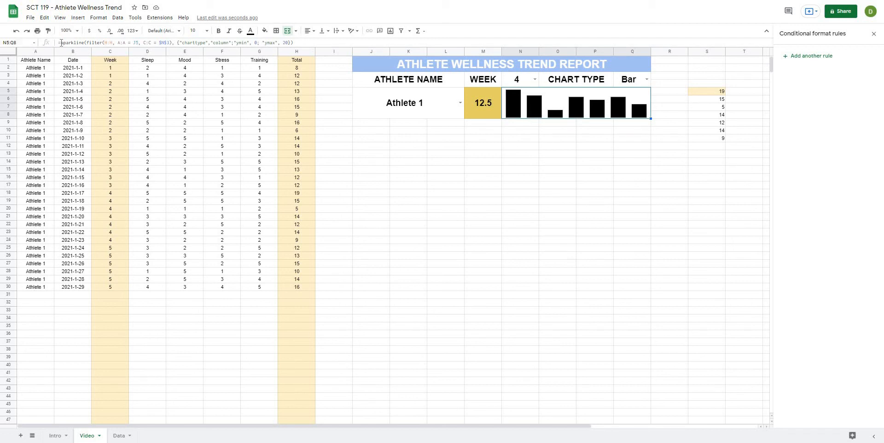
click(181, 43)
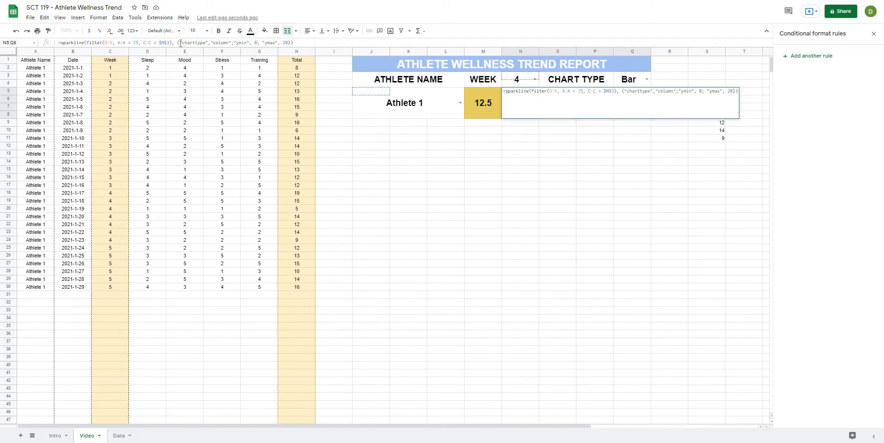
key(Home)
key(Right)
text(if()
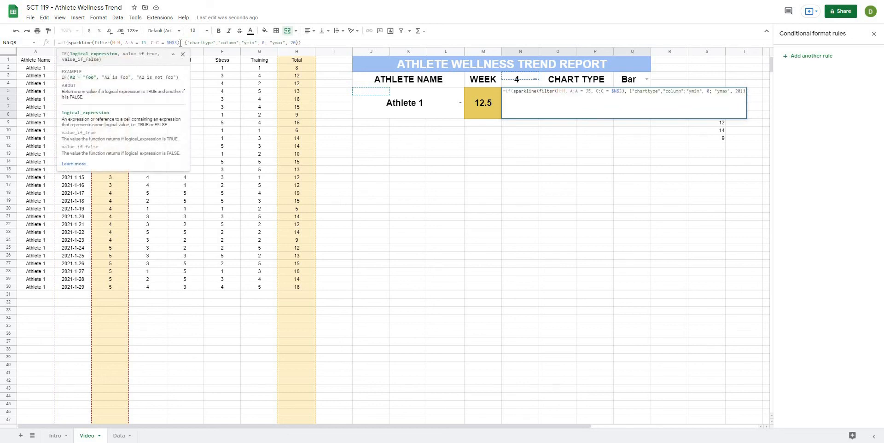
click(630, 81)
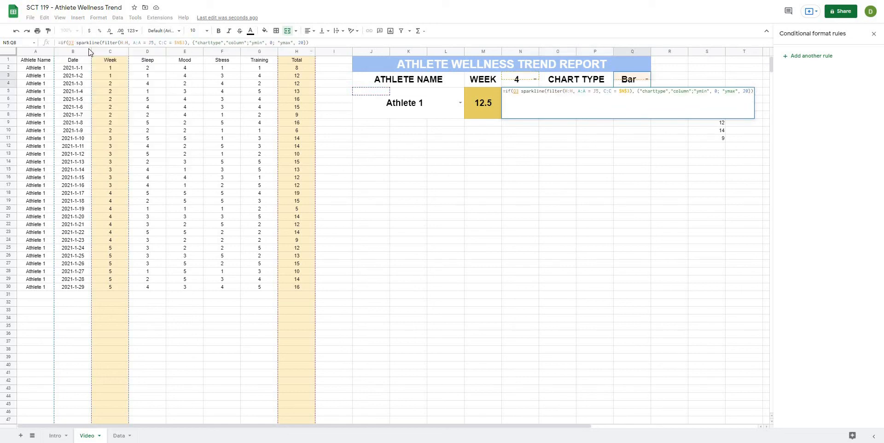
click(72, 42)
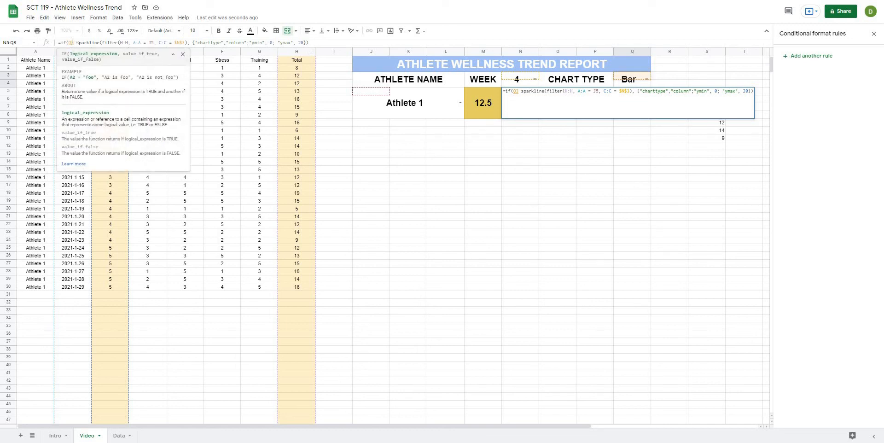
key(F4)
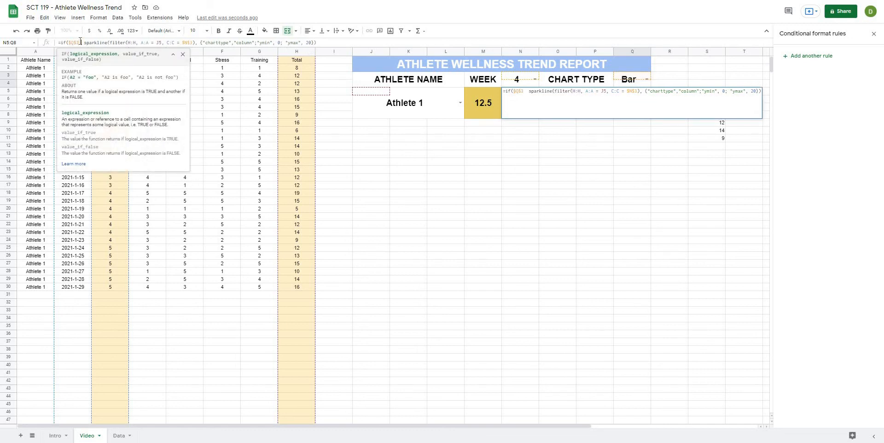
text(= )
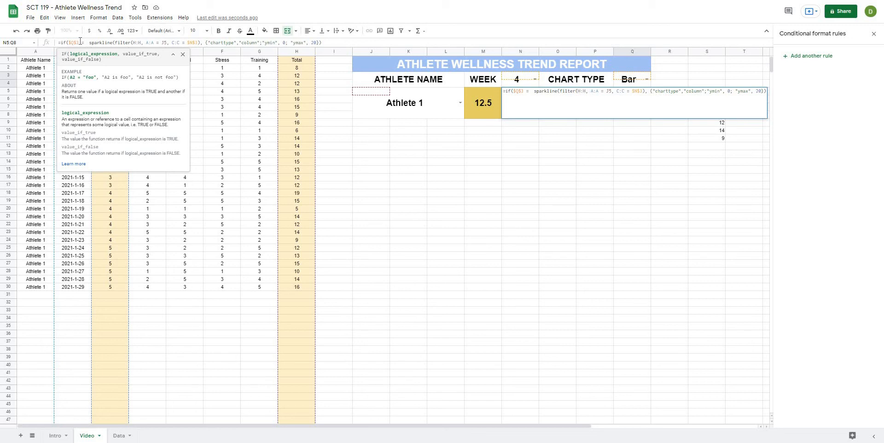
text("Bar)
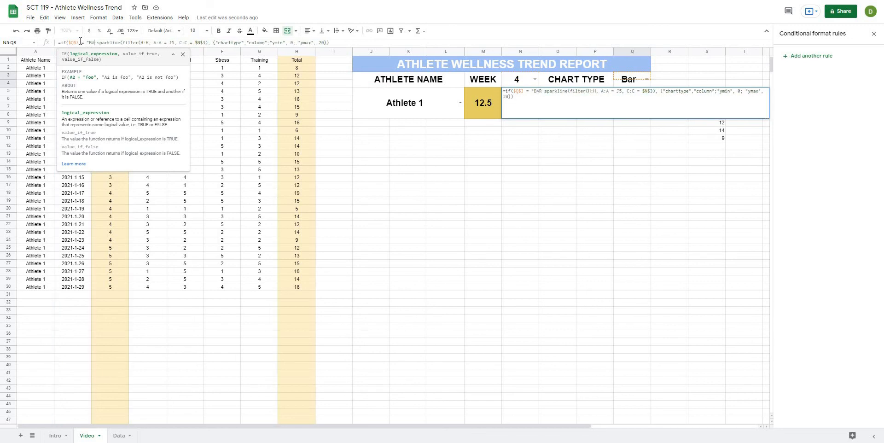
text(")
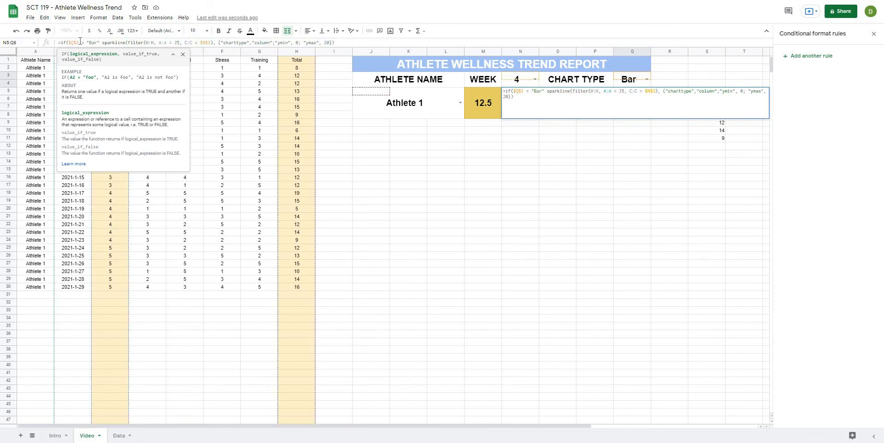
text(,)
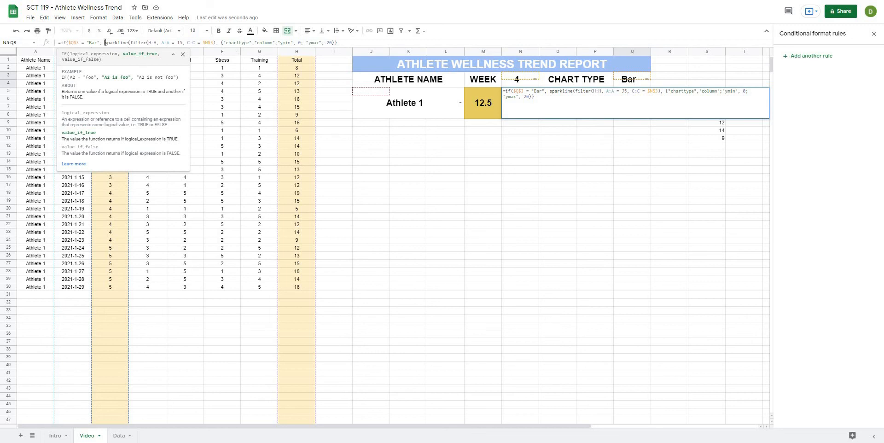
- Add a copy of the entire sparkline expression as the IF formula's false result
drag(105, 42, 337, 41)
key(ctrl+c)
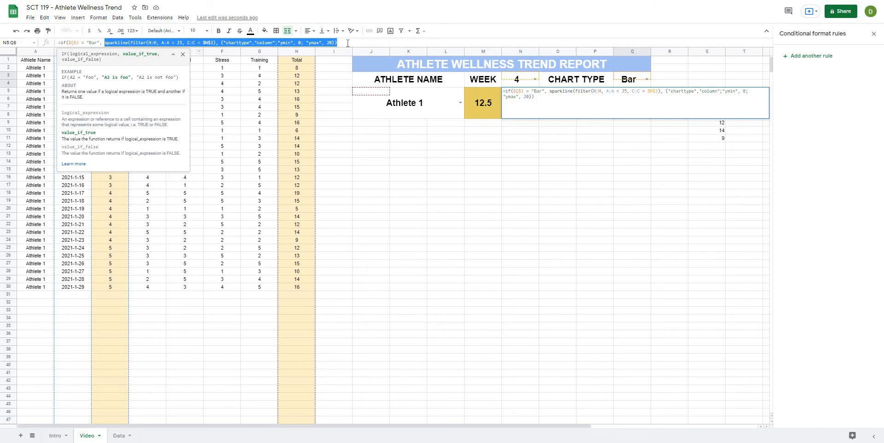
click(348, 42)
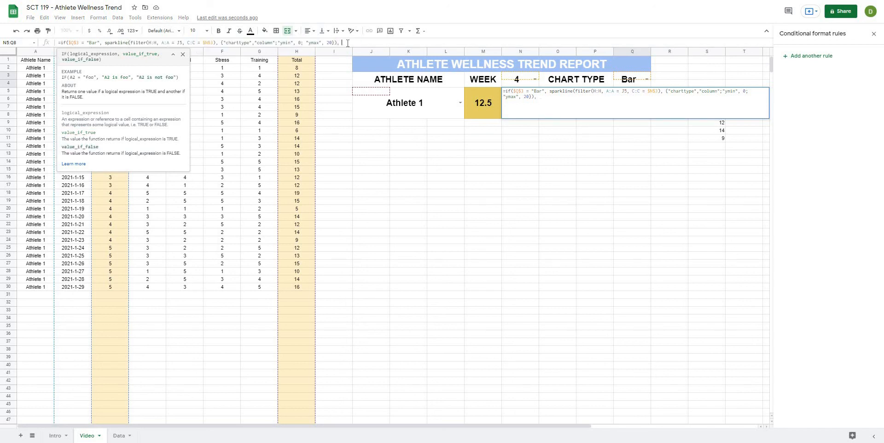
text(,)
key(ctrl+v)
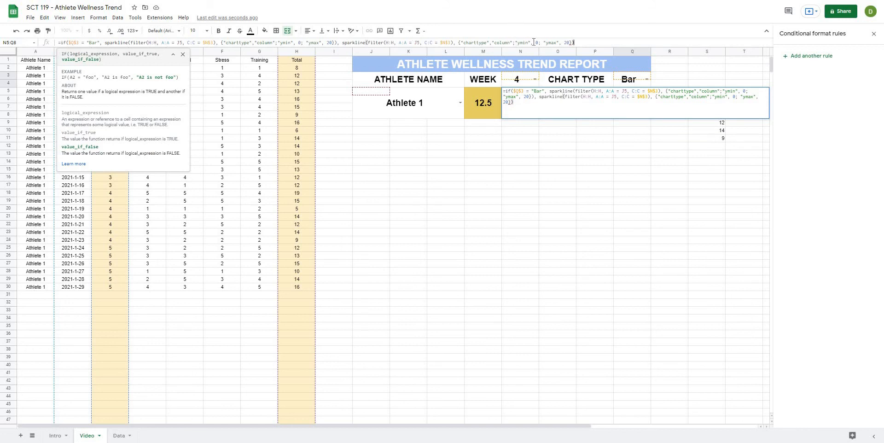
- Remove the "charttype","column" option from the second sparkline, close the IF formula and enter it
drag(514, 42, 460, 42)
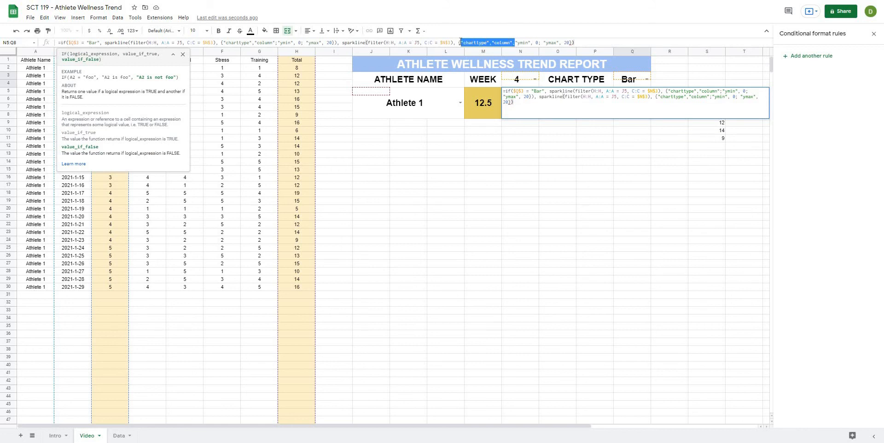
key(BackSpace)
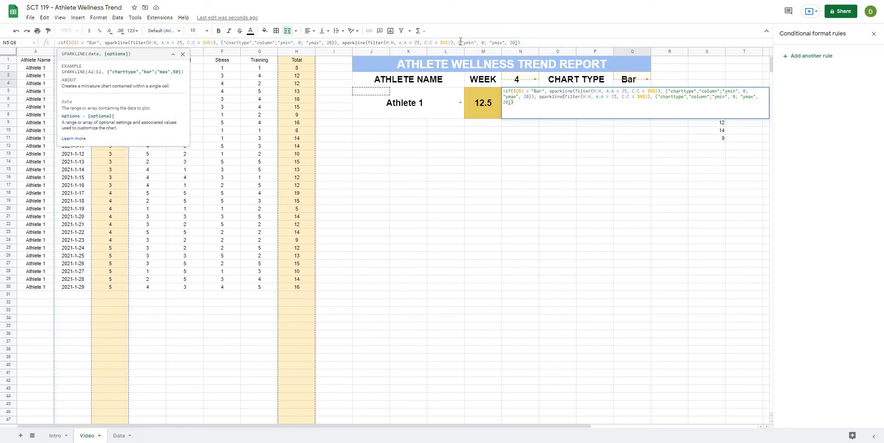
click(526, 42)
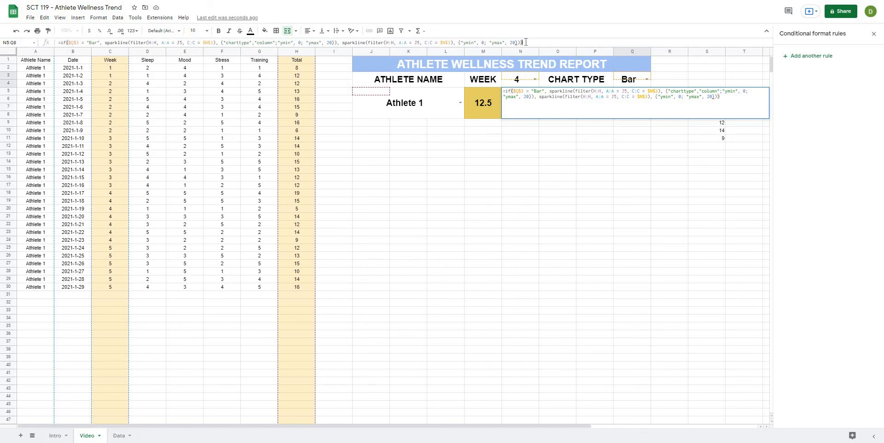
key(Return)
- Test the IF-driven sparkline by alternating the chart type in Q3 between Line and Bar, ending on Bar
click(647, 79)
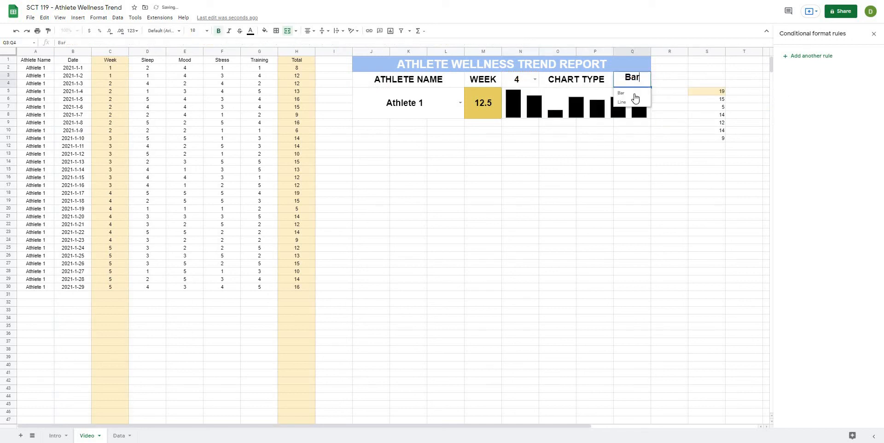
click(635, 102)
click(649, 79)
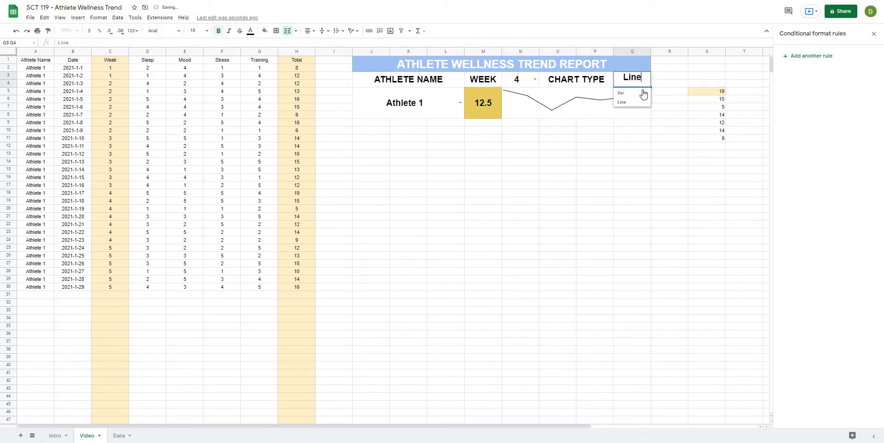
click(643, 94)
click(648, 79)
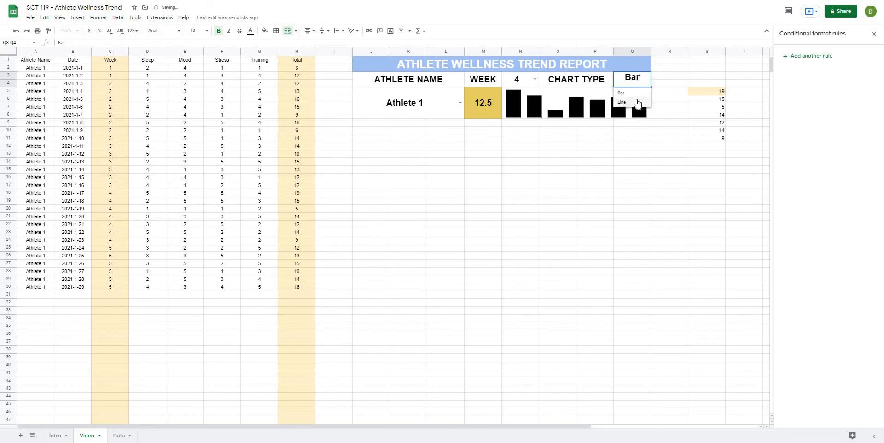
click(637, 102)
click(647, 80)
click(641, 93)
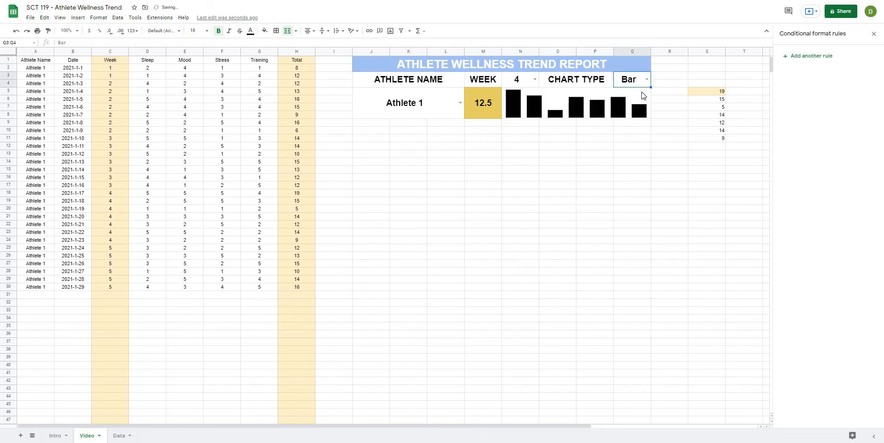
click(581, 209)
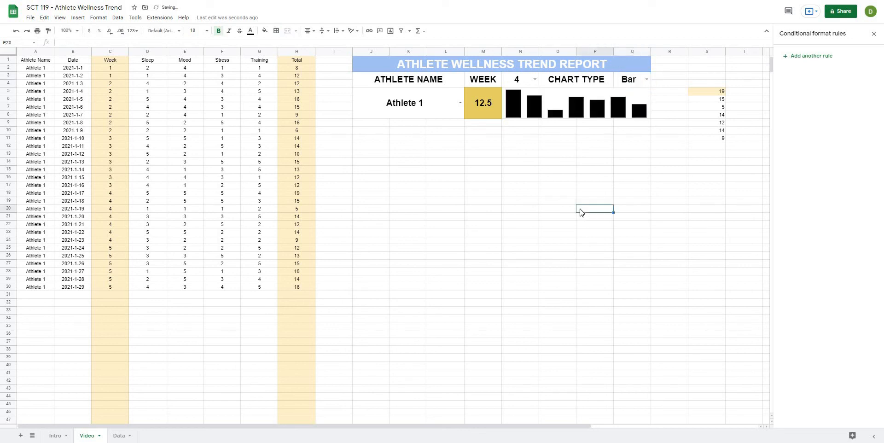
- Review the IF formula's condition, its true sparkline and its false sparkline, leaving the formula as it is
click(530, 118)
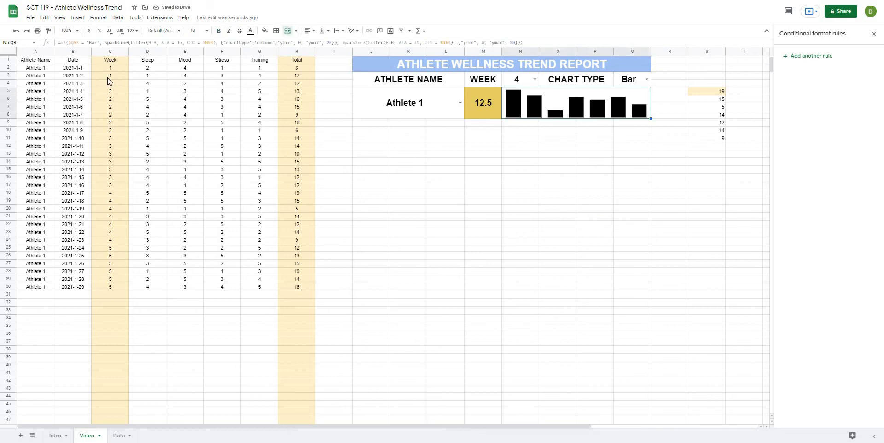
click(69, 42)
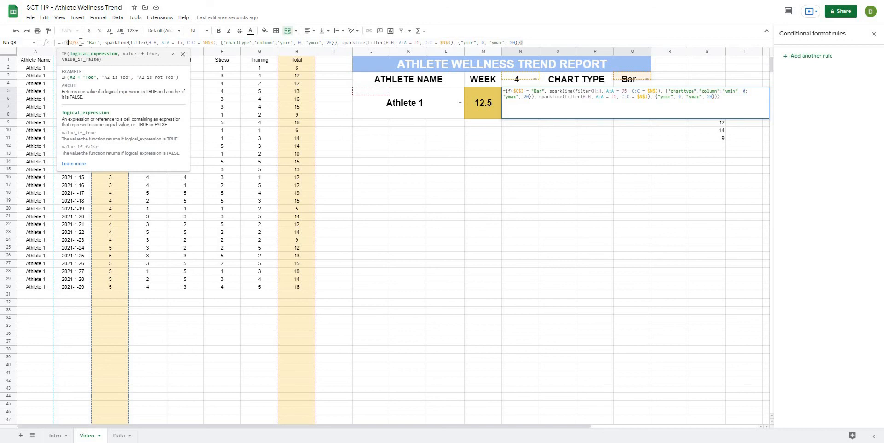
drag(68, 43, 100, 44)
drag(105, 43, 338, 43)
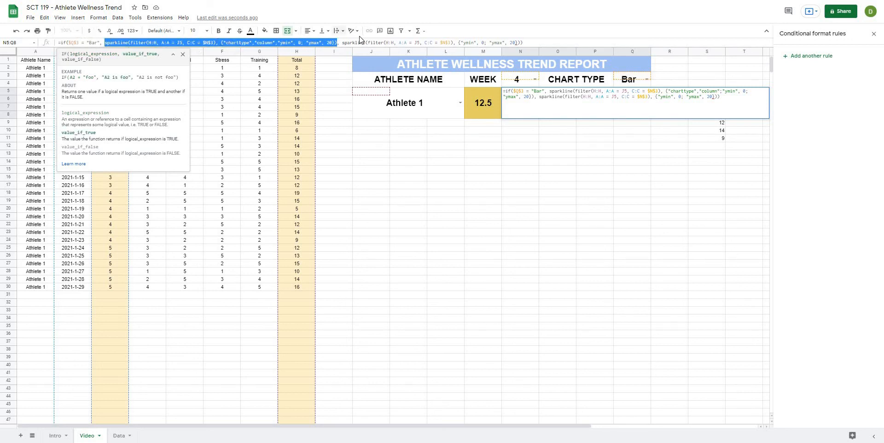
drag(342, 43, 520, 43)
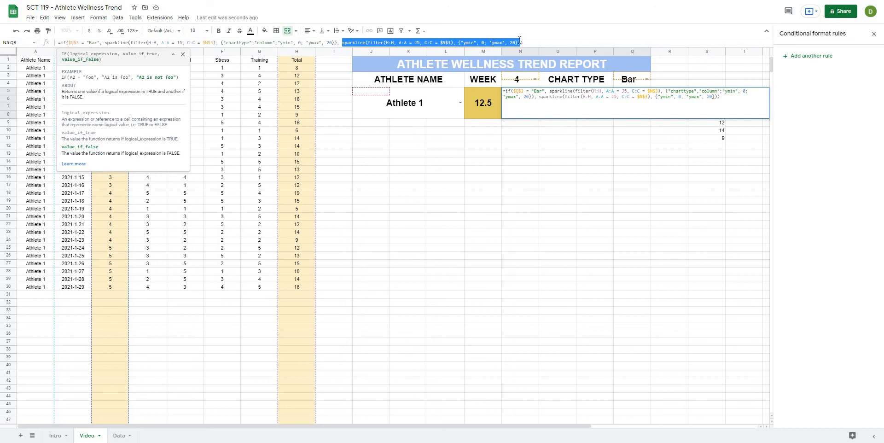
key(Escape)
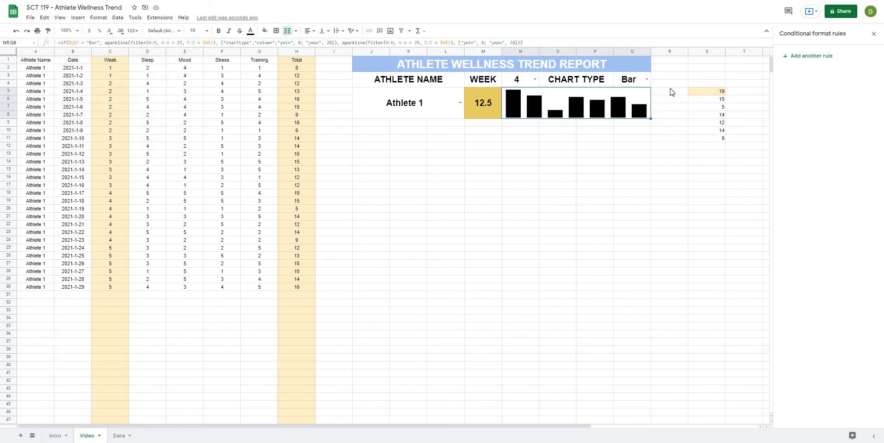
- Switch the chart type in Q3 to Line, back to Bar, and leave it set to Line
click(647, 80)
click(644, 99)
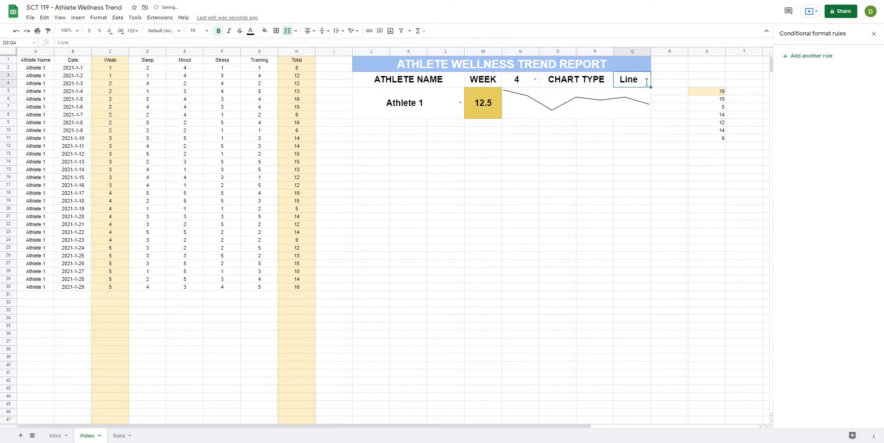
click(646, 83)
click(622, 92)
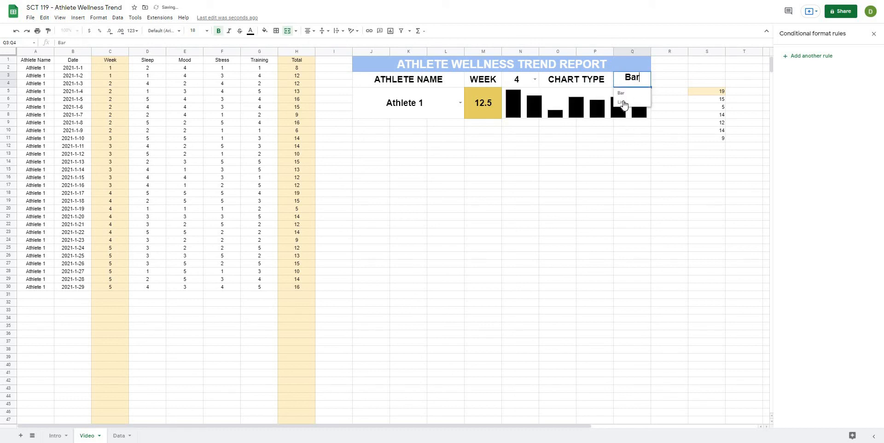
click(623, 102)
click(567, 204)
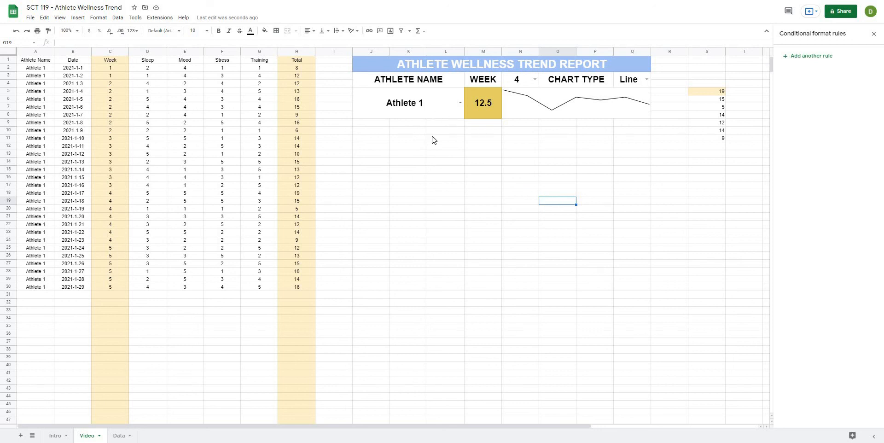
click(443, 171)
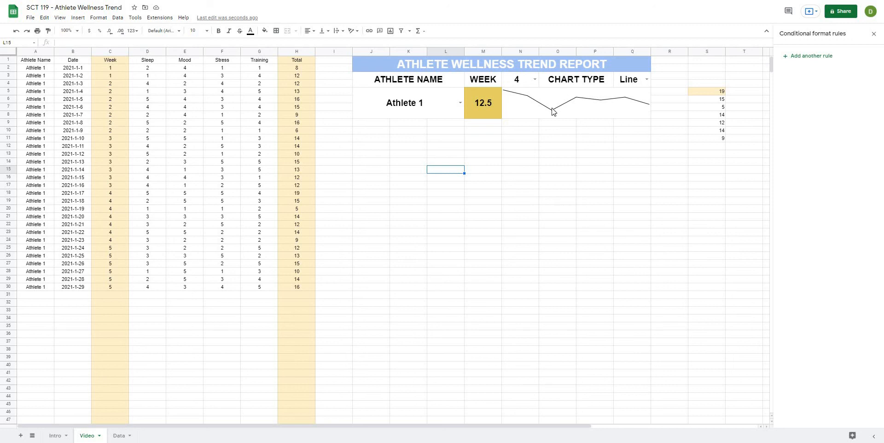
click(456, 156)
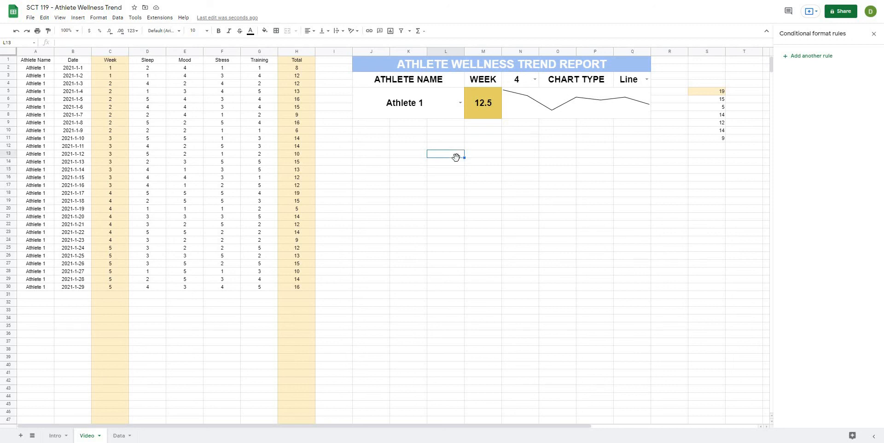